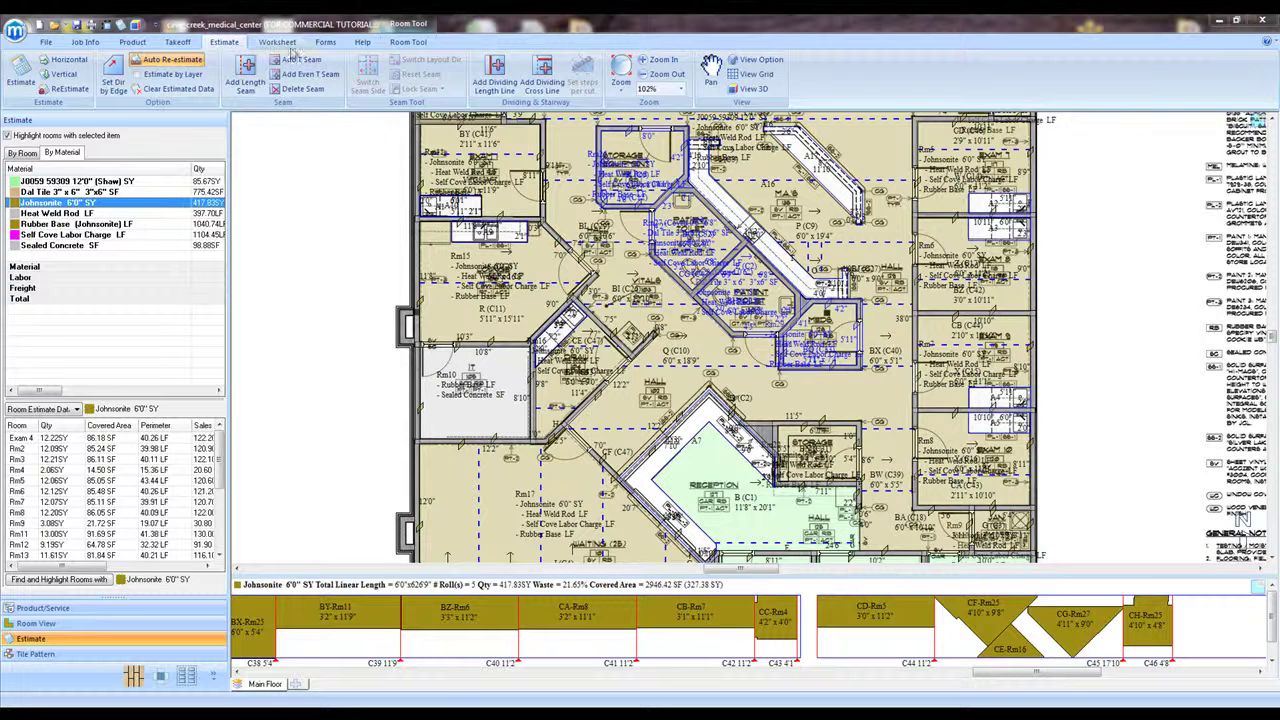
Step: Switch to the estimate's Worksheet view to show the By Material list
click(278, 42)
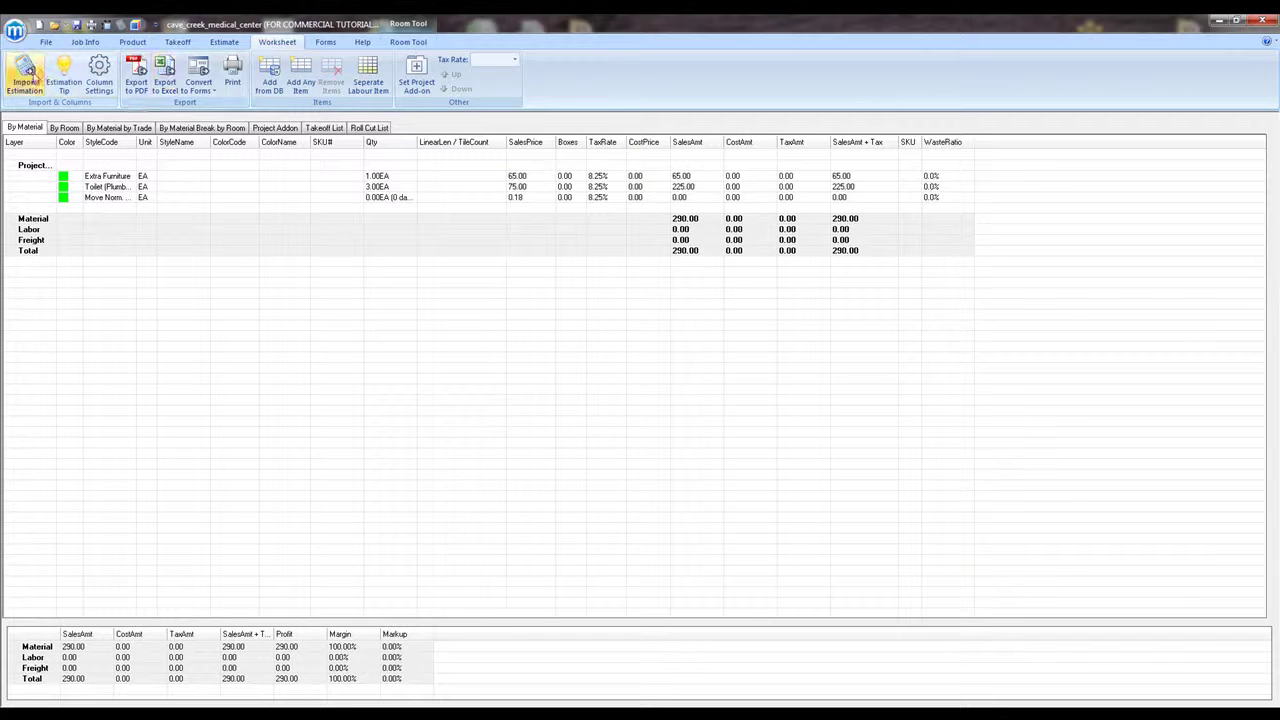
Step: Import all seven estimate materials, overwriting the current worksheet data, for a 13160.02 total
click(19, 80)
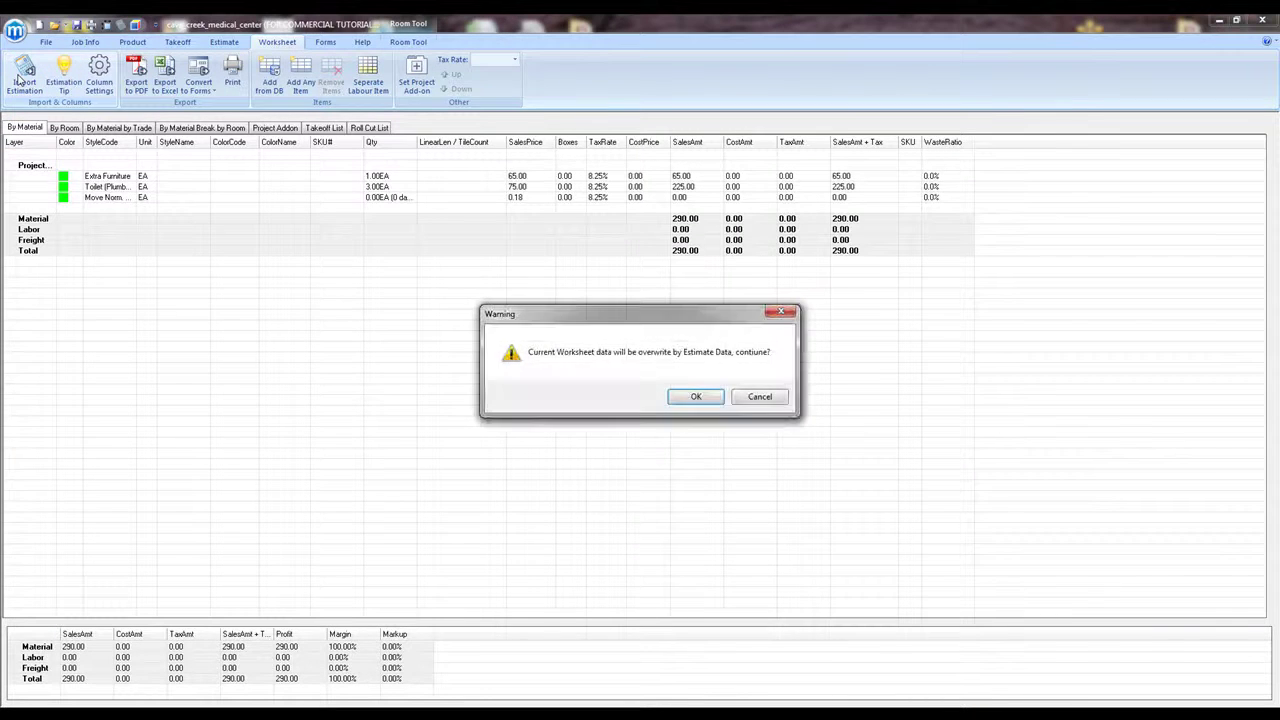
click(696, 397)
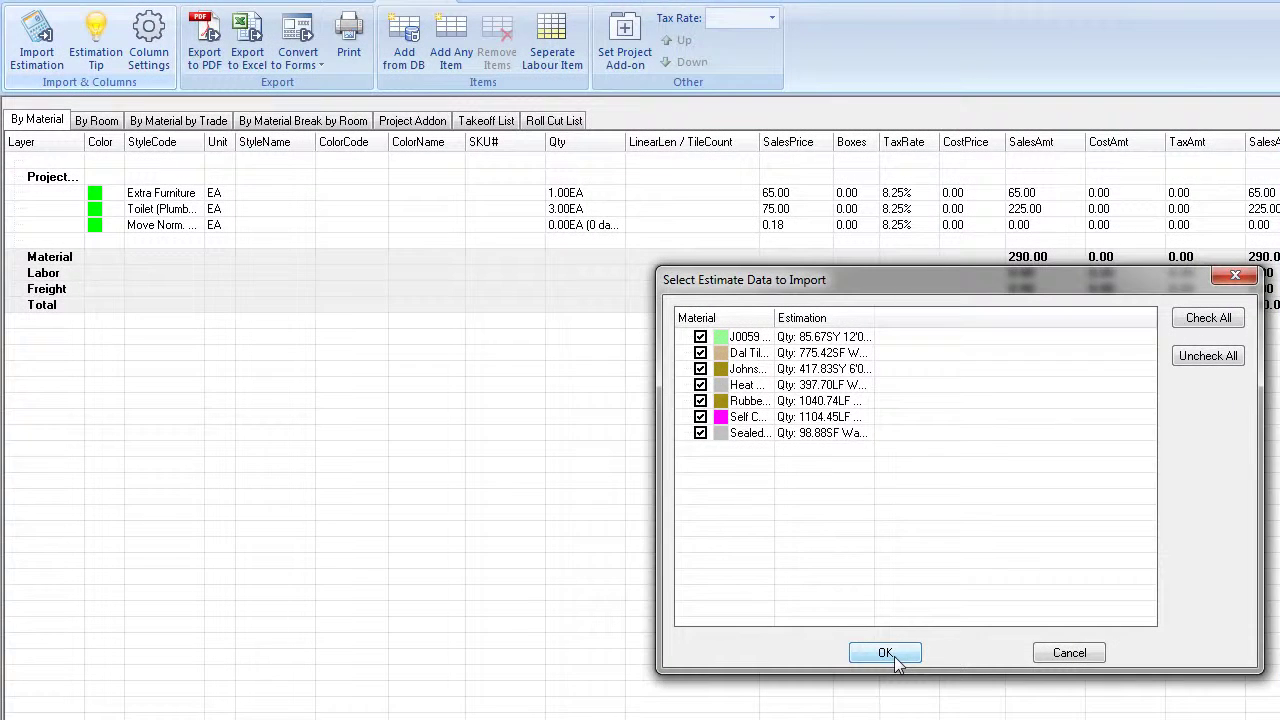
click(885, 653)
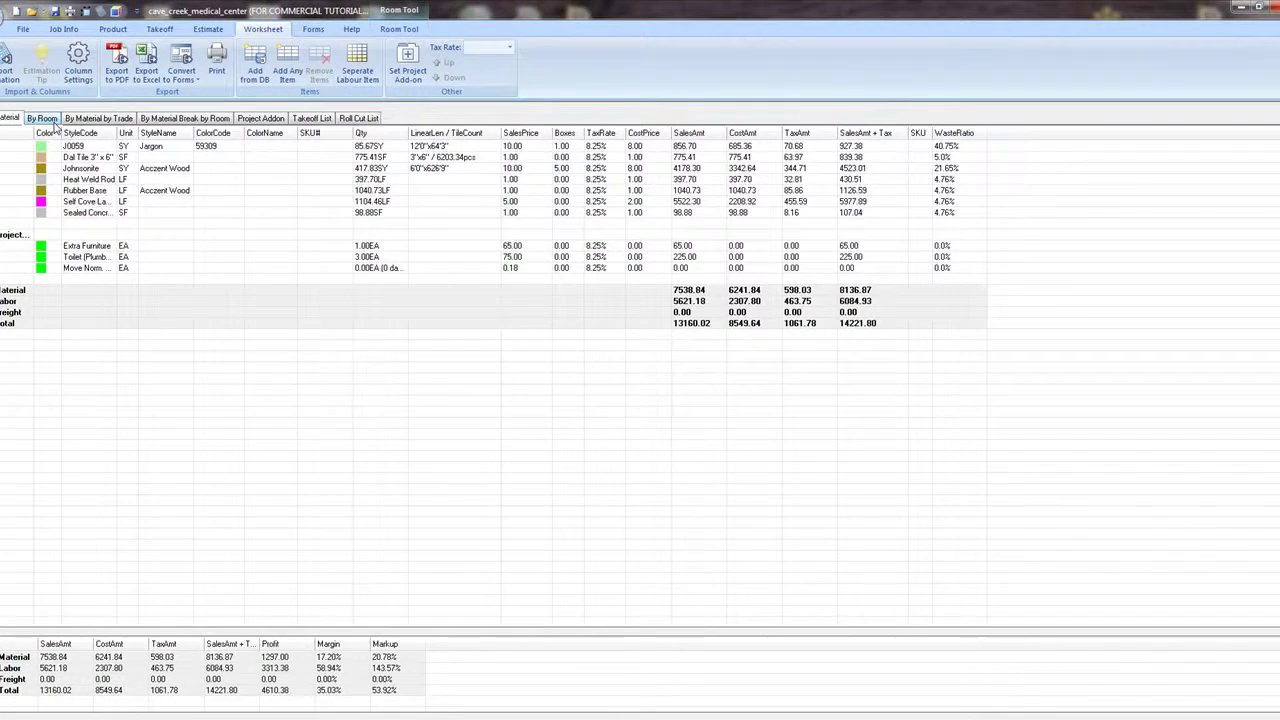
Step: Review the worksheet grouped by room, by material by trade, and by material broken down by room
click(42, 118)
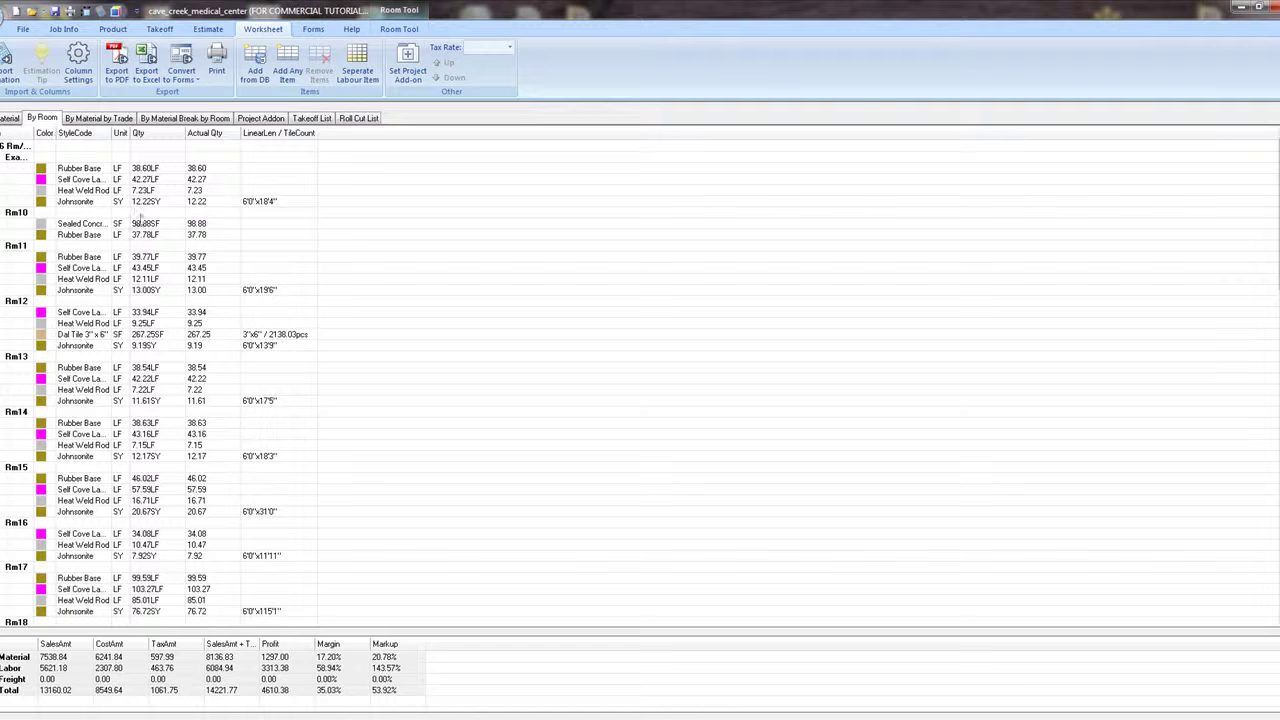
click(100, 117)
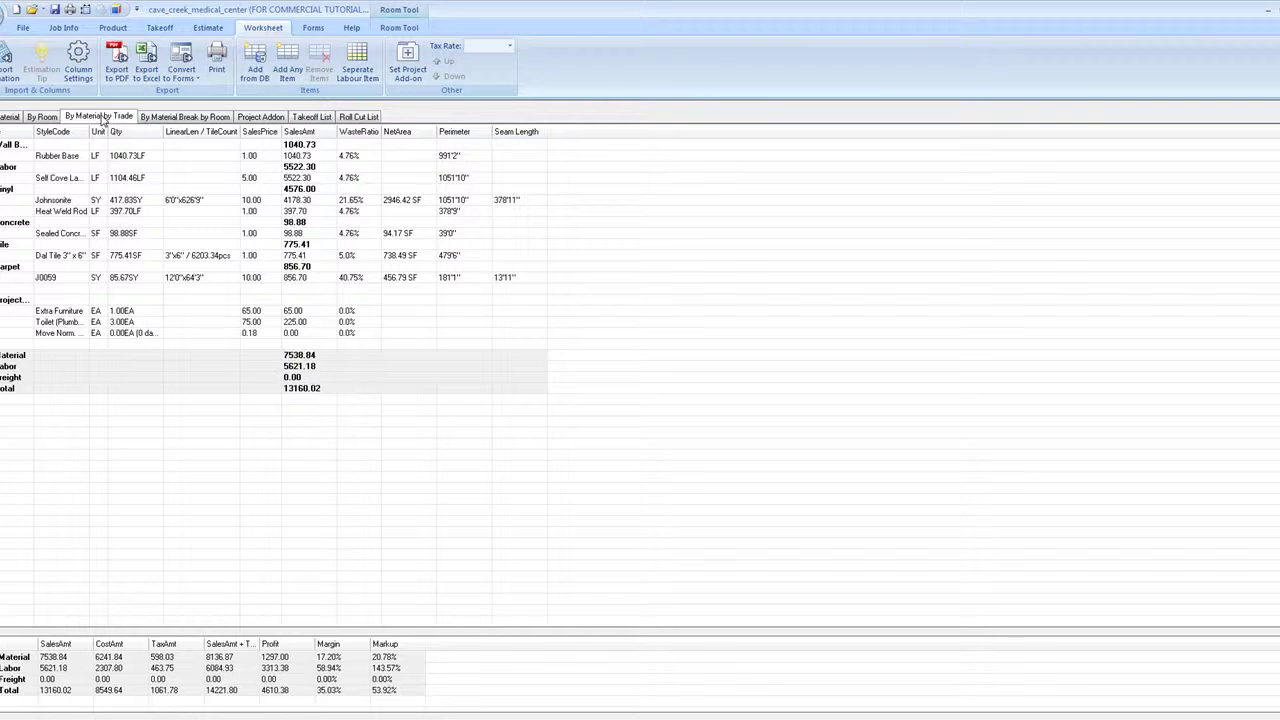
click(186, 117)
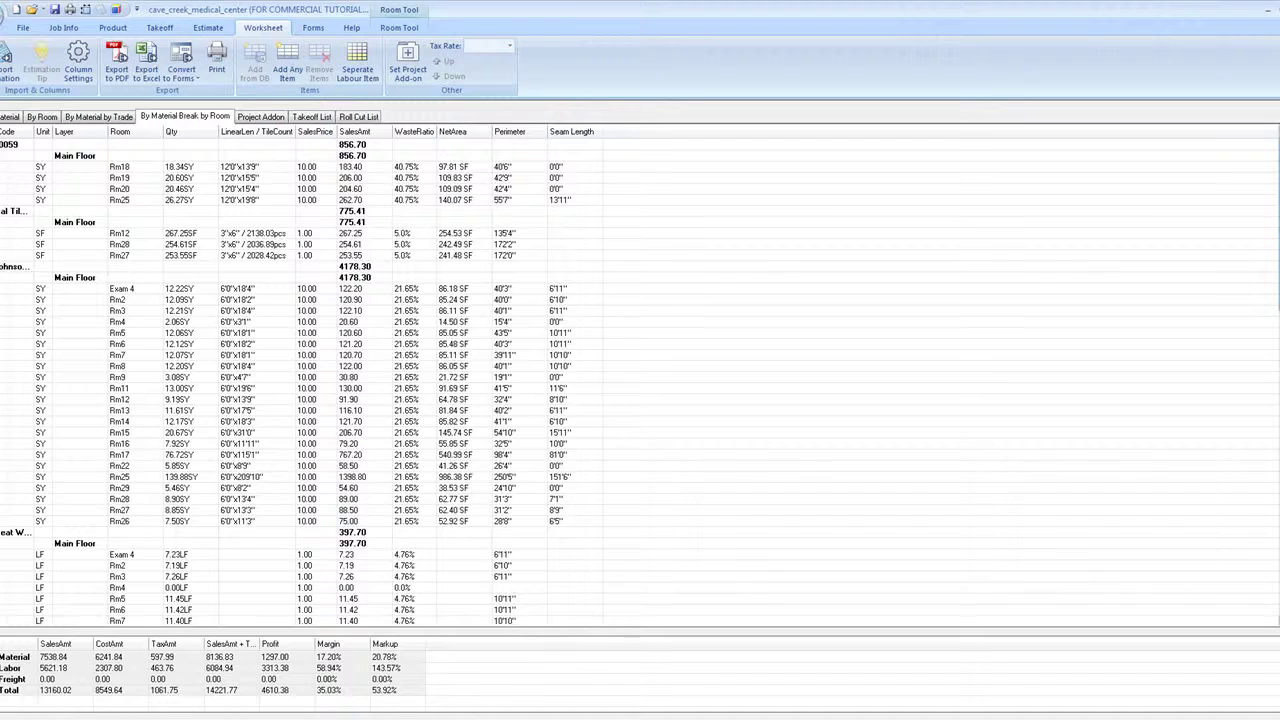
scroll(1265, 335, down, 8)
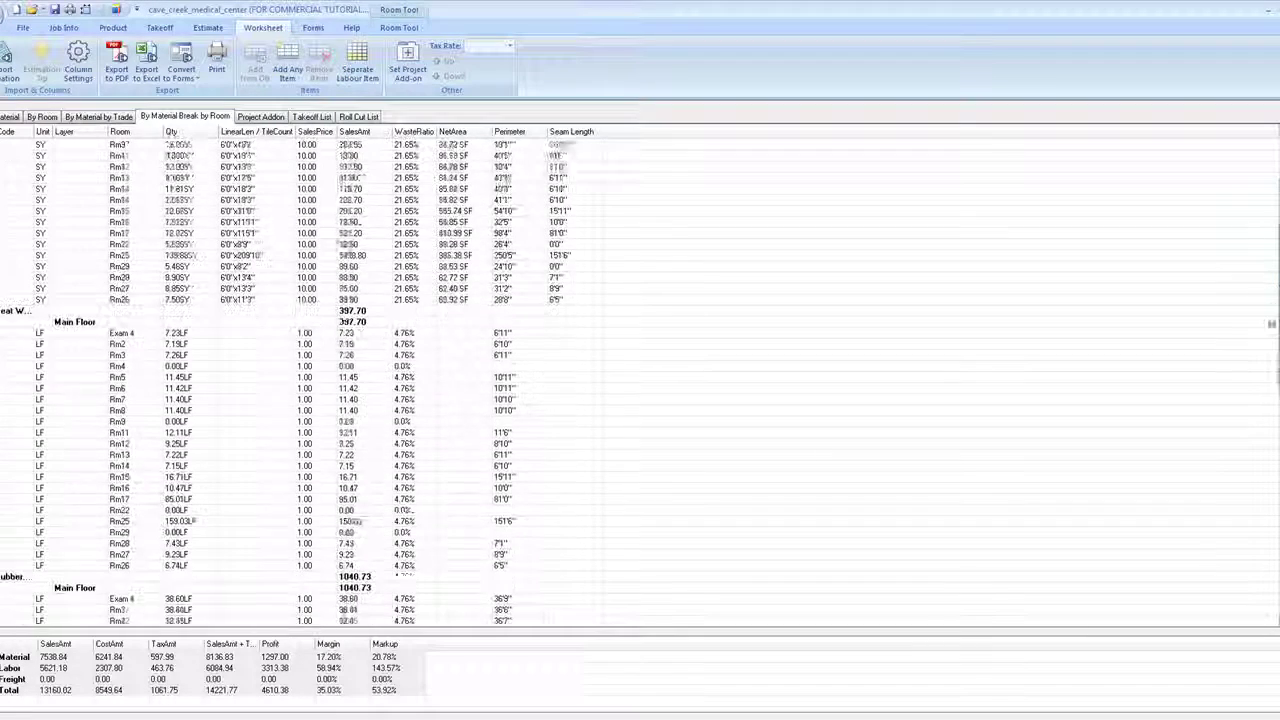
scroll(1265, 335, down, 12)
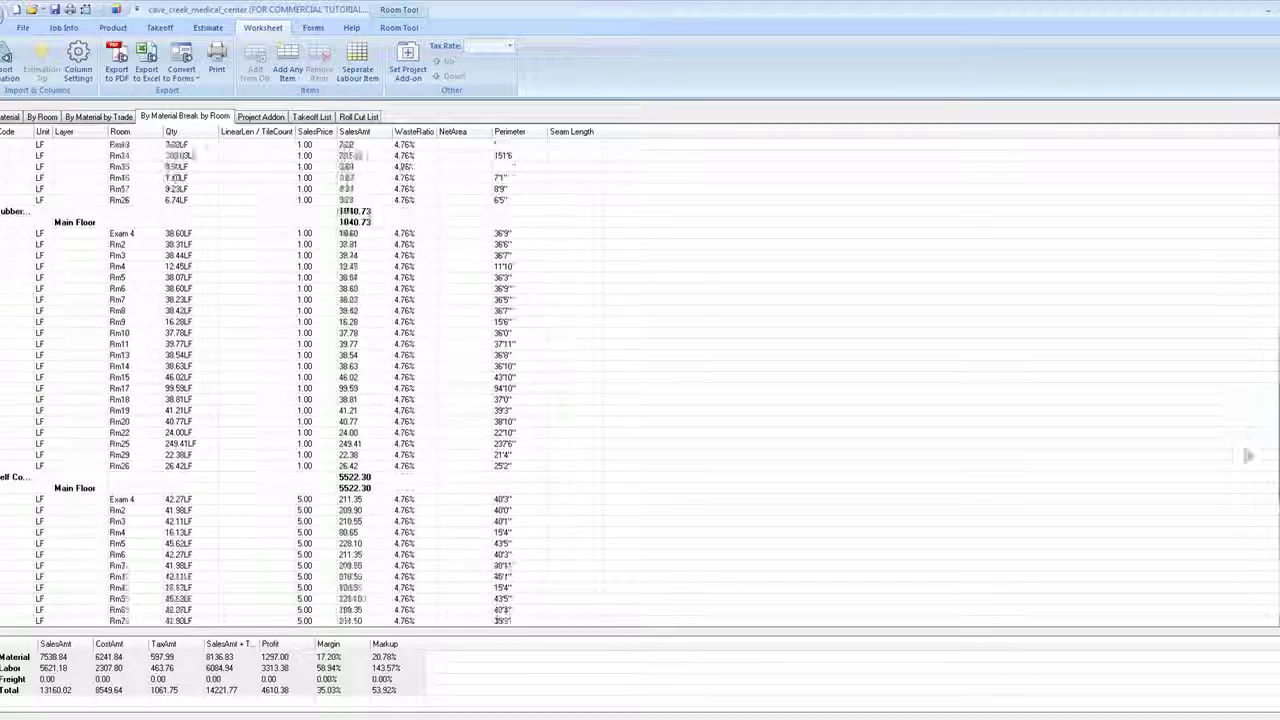
scroll(1238, 505, down, 3)
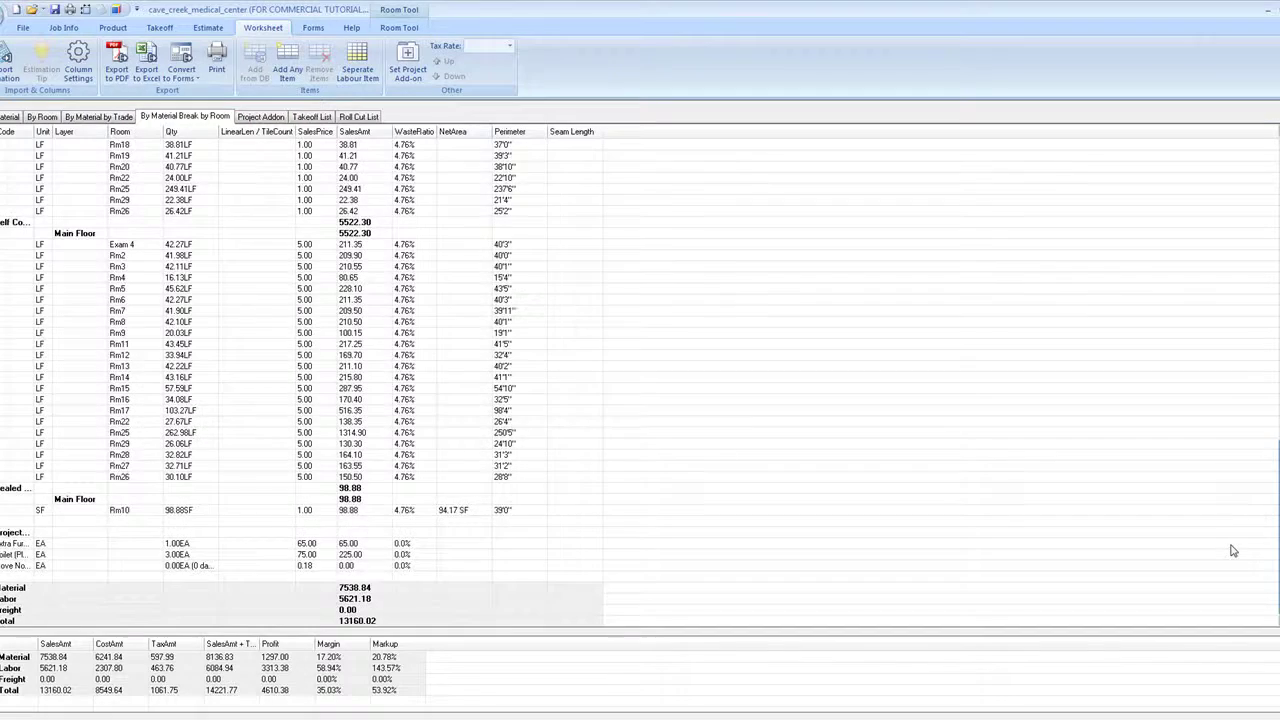
scroll(1235, 523, up, 20)
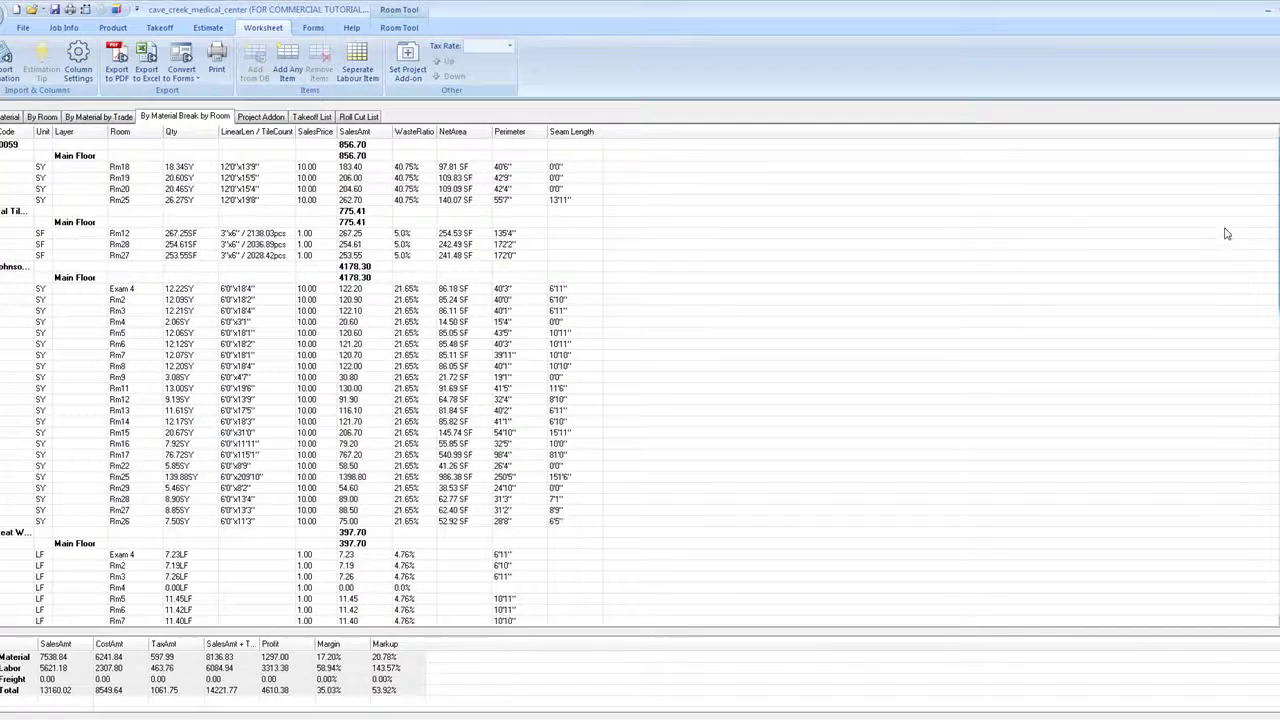
Step: Review the project add-ons and takeoff list, ending on the roll cut list for J0059 and Johnsonite
click(259, 117)
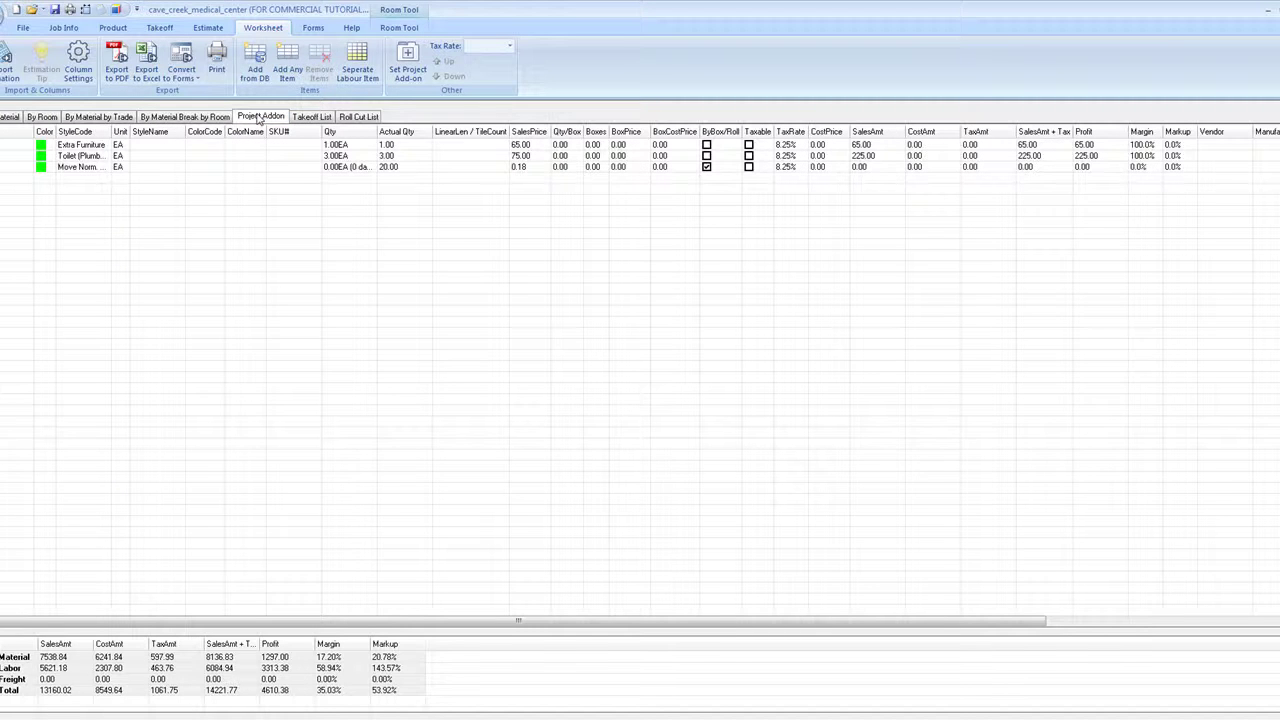
click(312, 117)
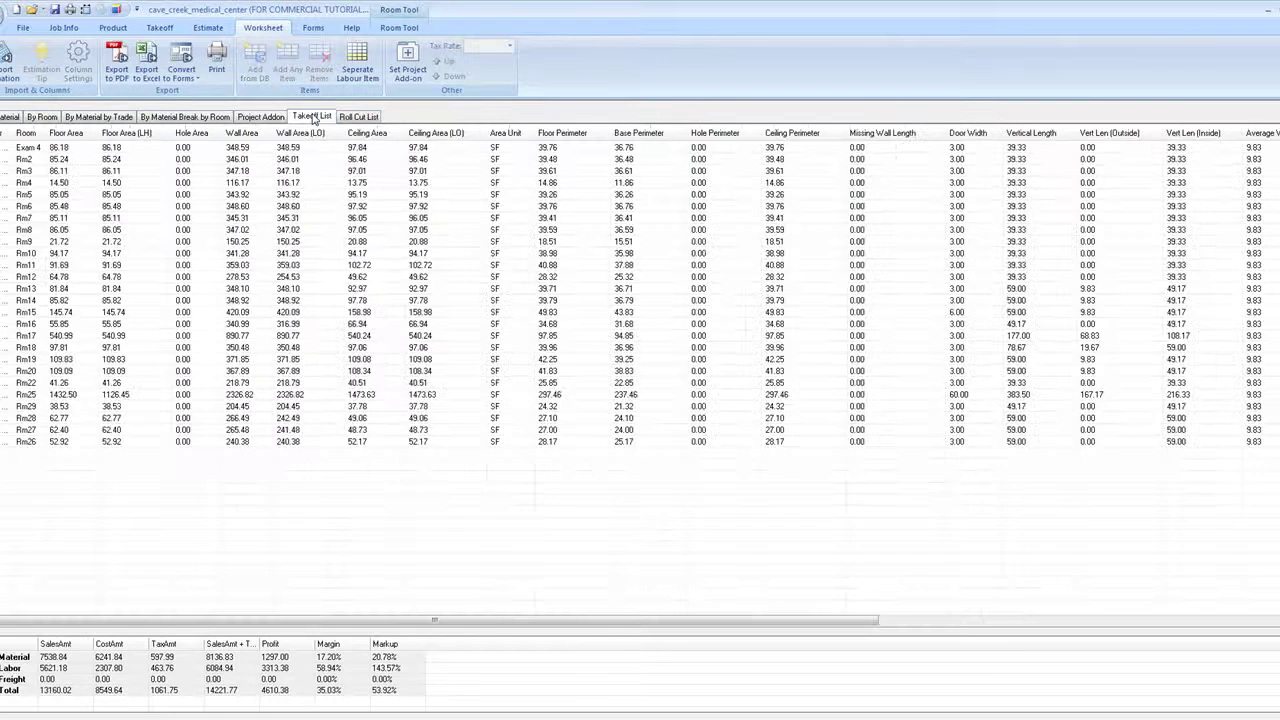
click(364, 117)
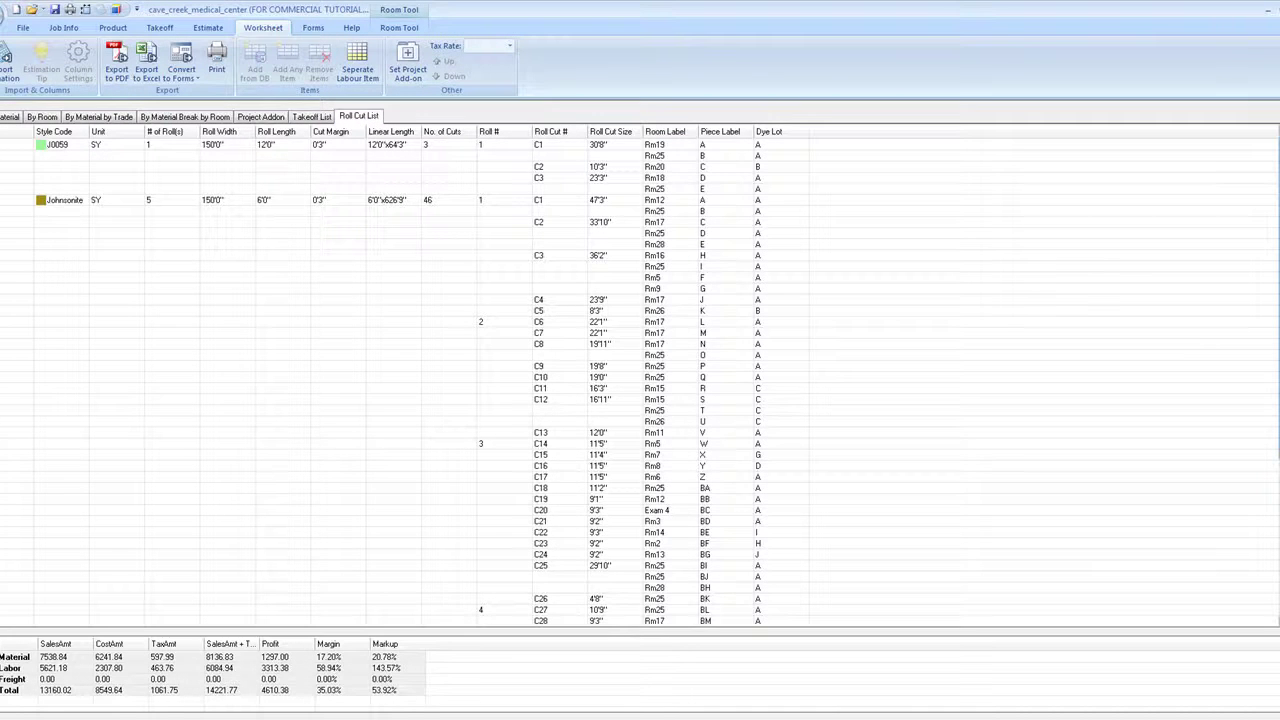
drag(1272, 244, 1205, 214)
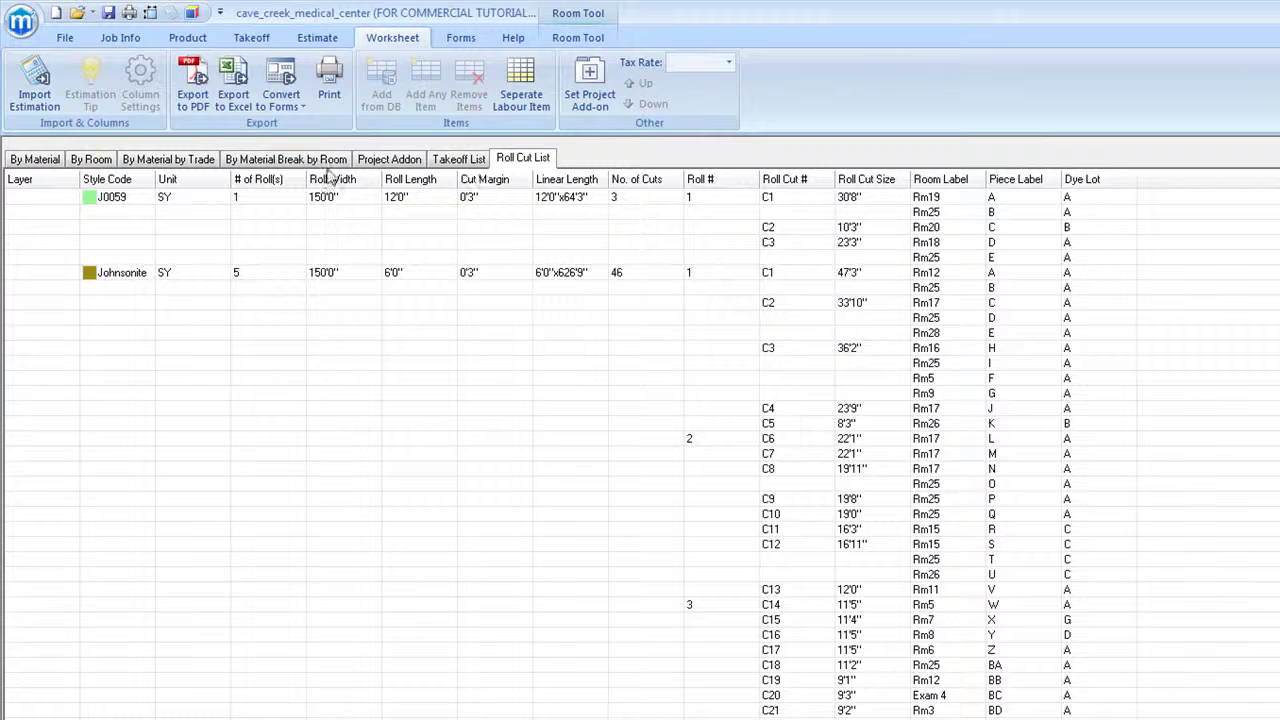
Step: Look over the tax rate choices without changing the 8.25% rate, then return to By Material
click(708, 66)
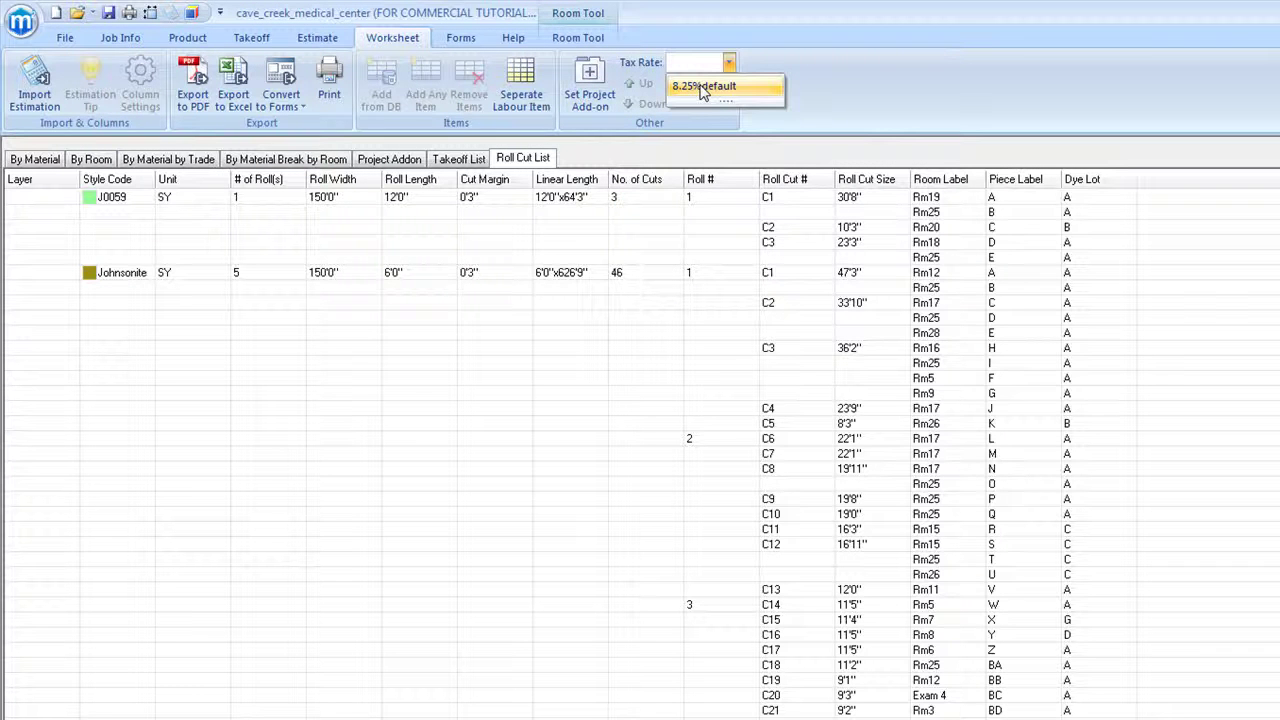
click(810, 70)
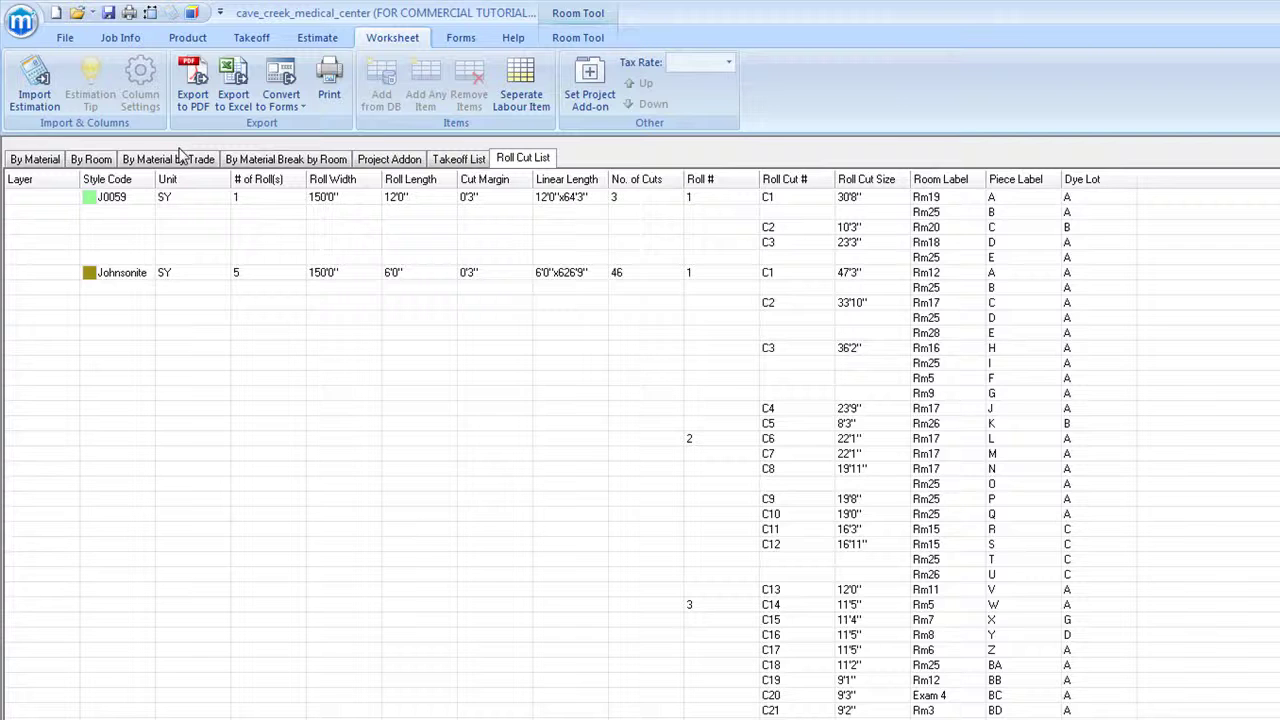
click(34, 160)
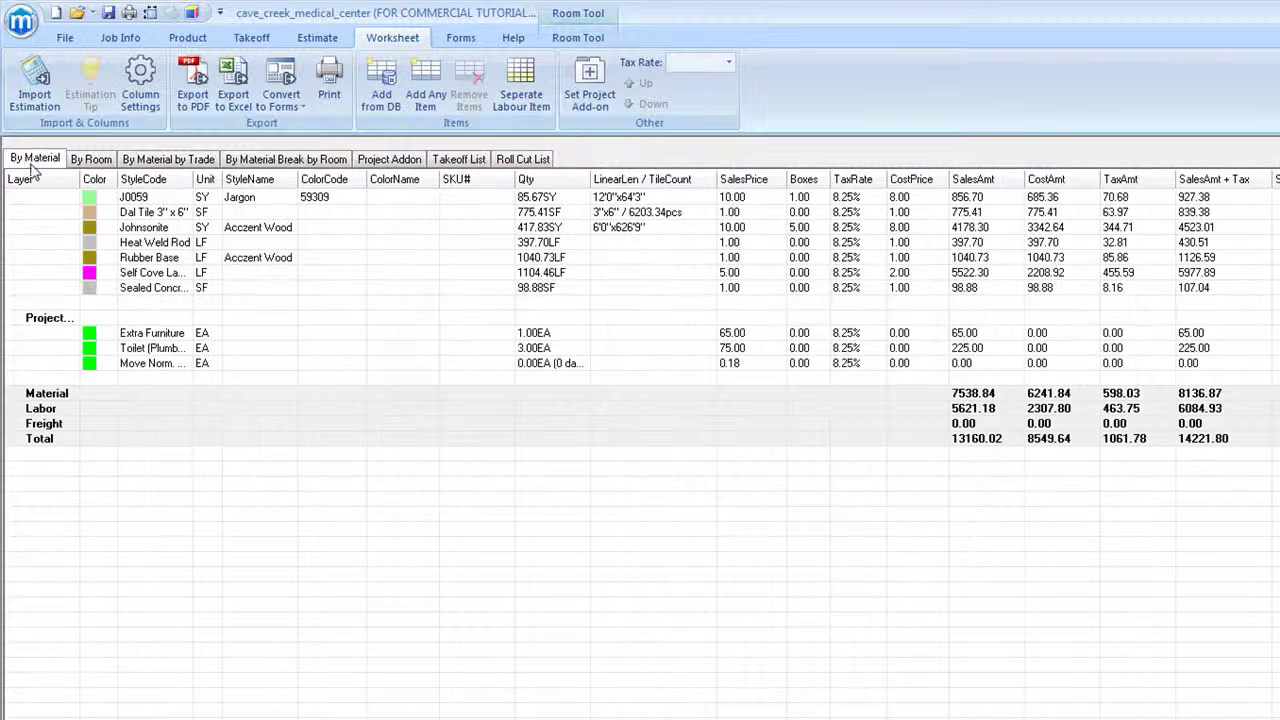
Step: Show the SKU and WasteRatio columns in the worksheet through Column Settings
click(143, 95)
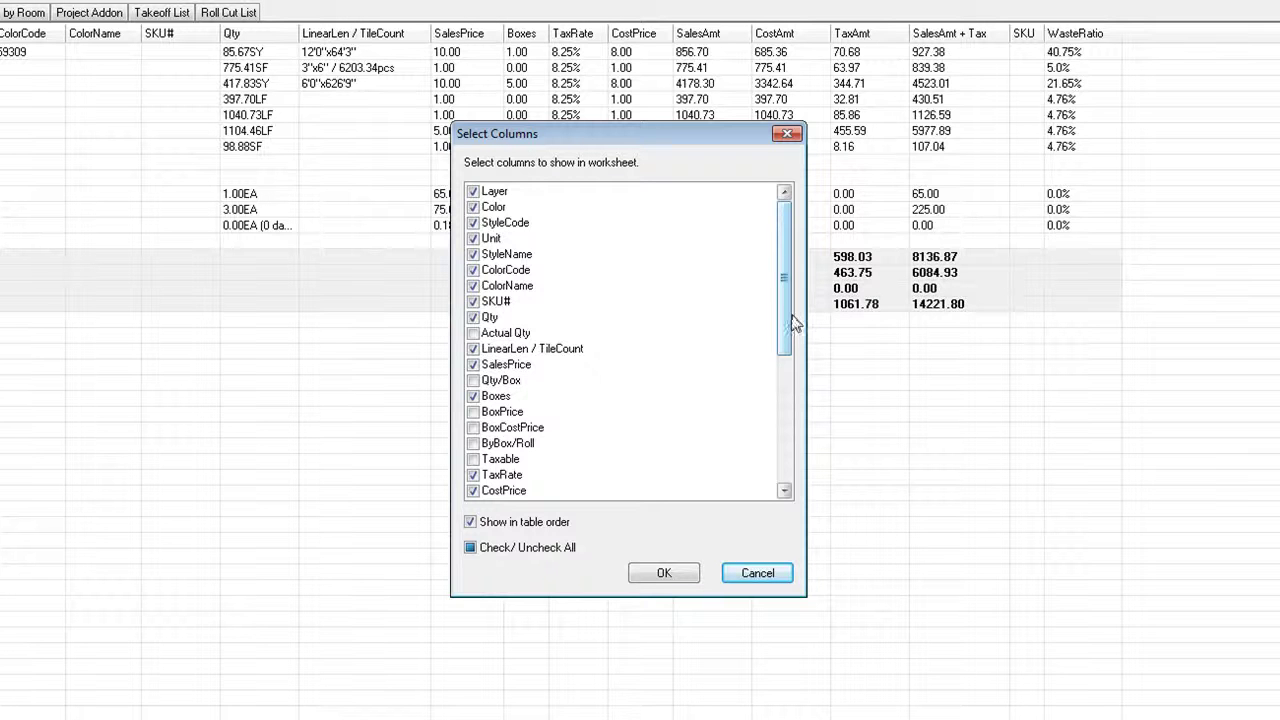
drag(786, 322, 735, 476)
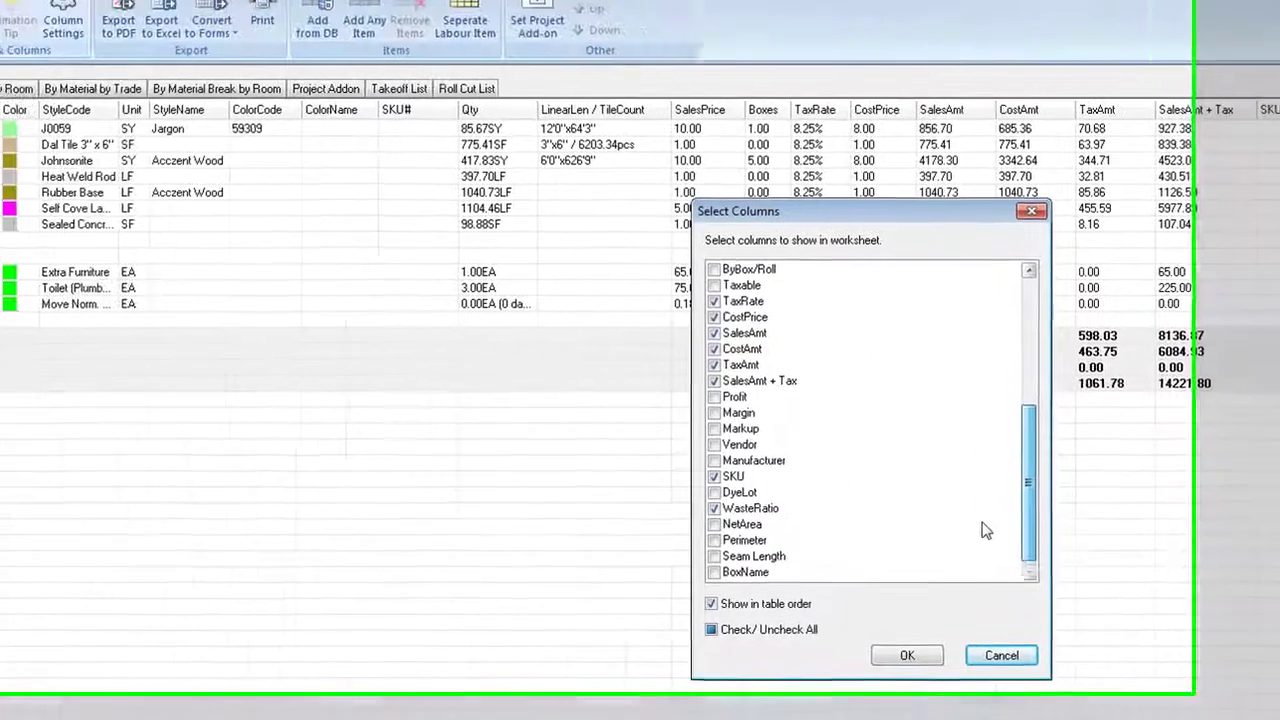
scroll(758, 339, up, 5)
scroll(1088, 446, up, 1)
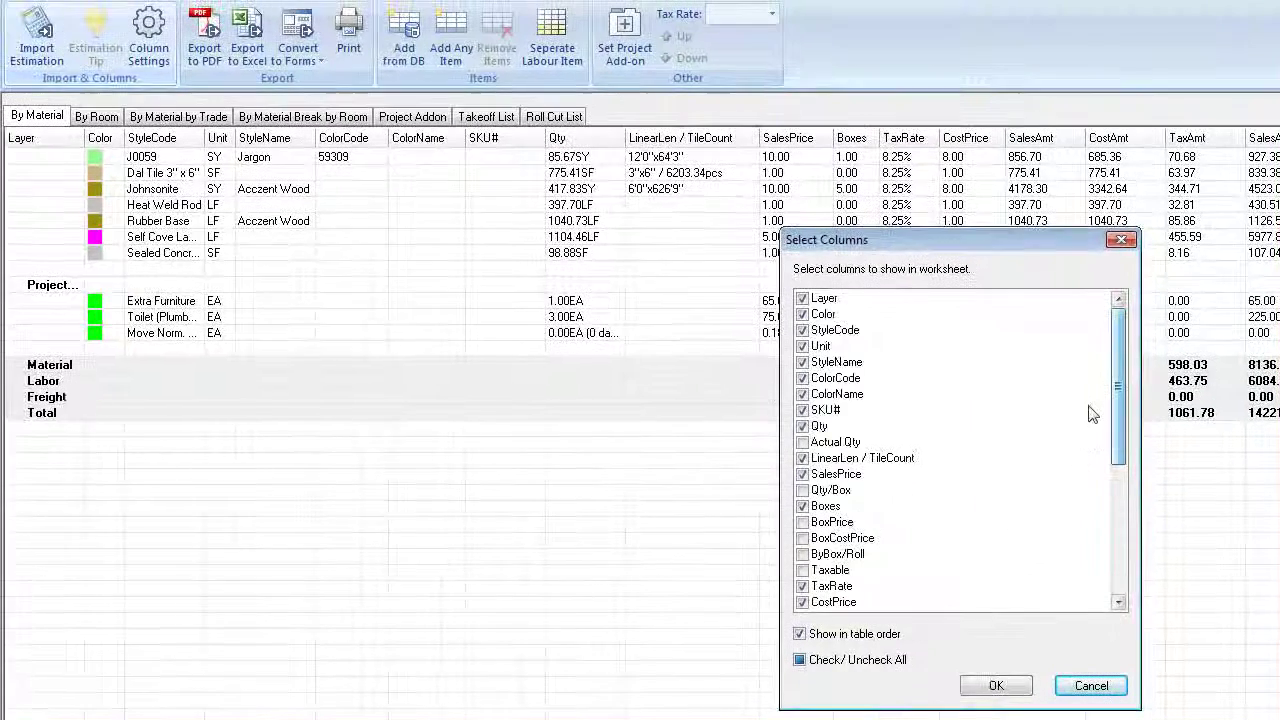
click(982, 695)
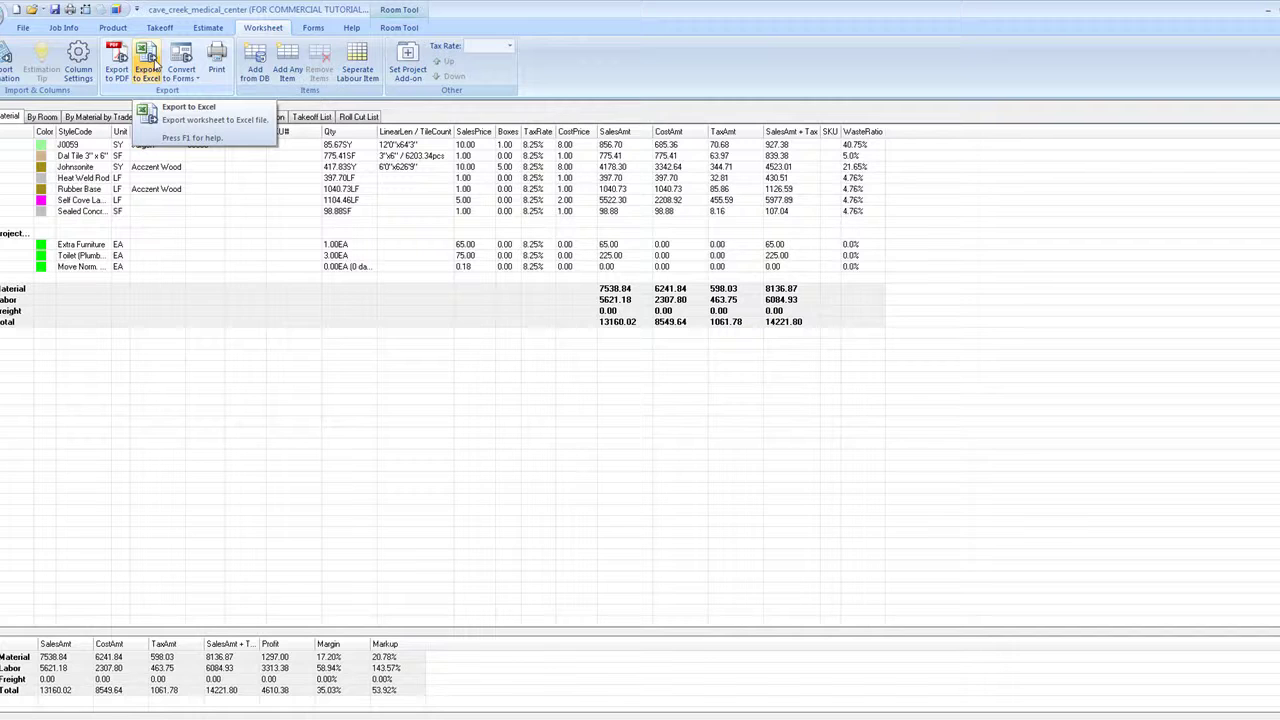
click(153, 66)
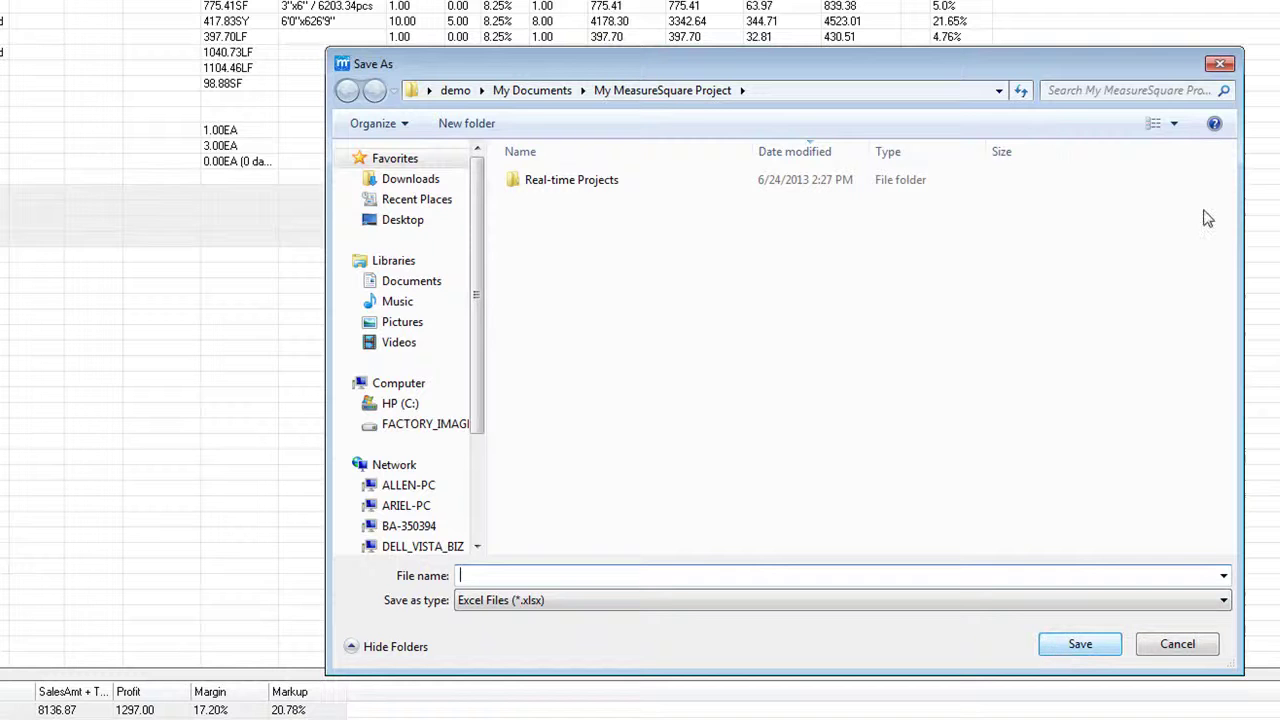
click(1219, 66)
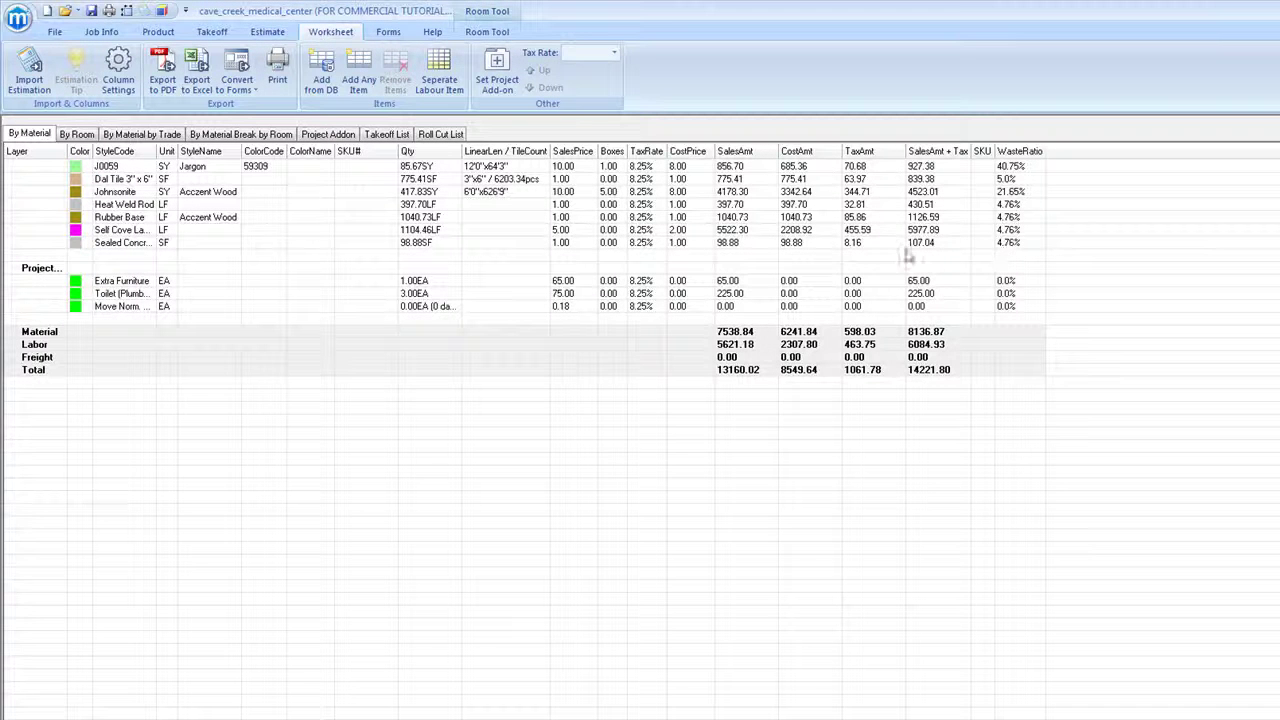
Step: Add blank item 00059 to the worksheet and open its Edit Item dialog
click(360, 75)
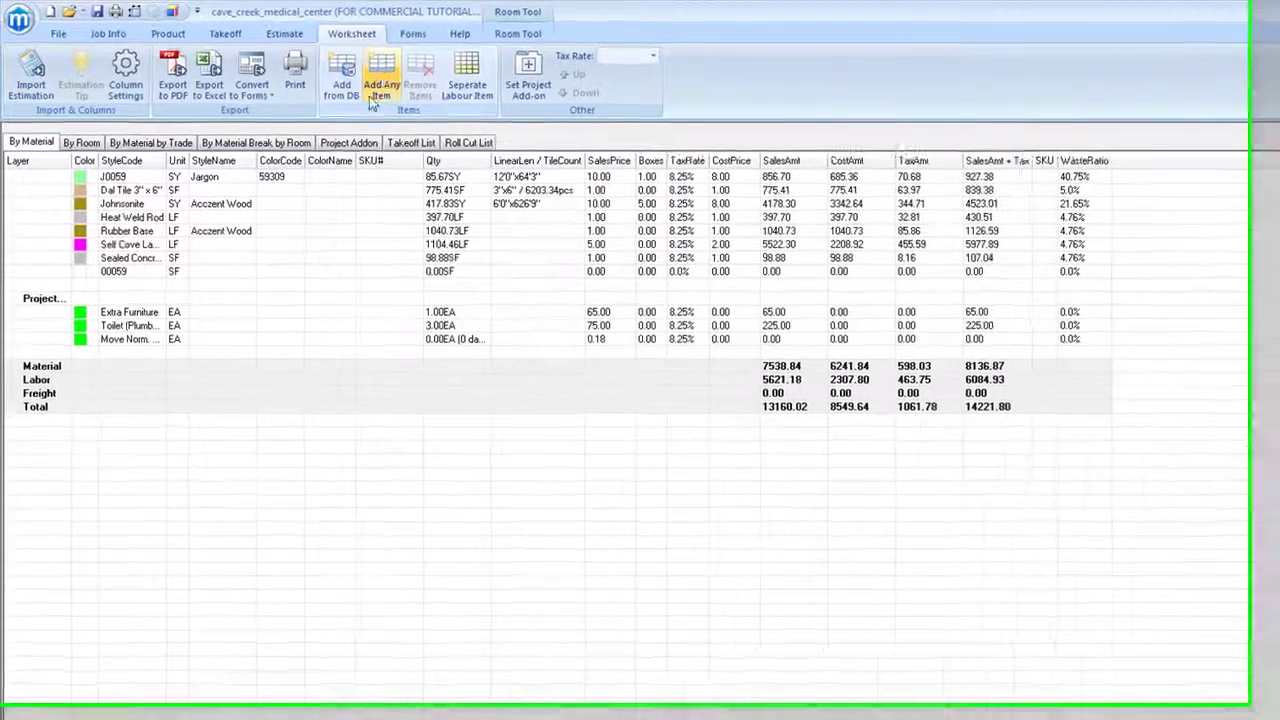
click(140, 280)
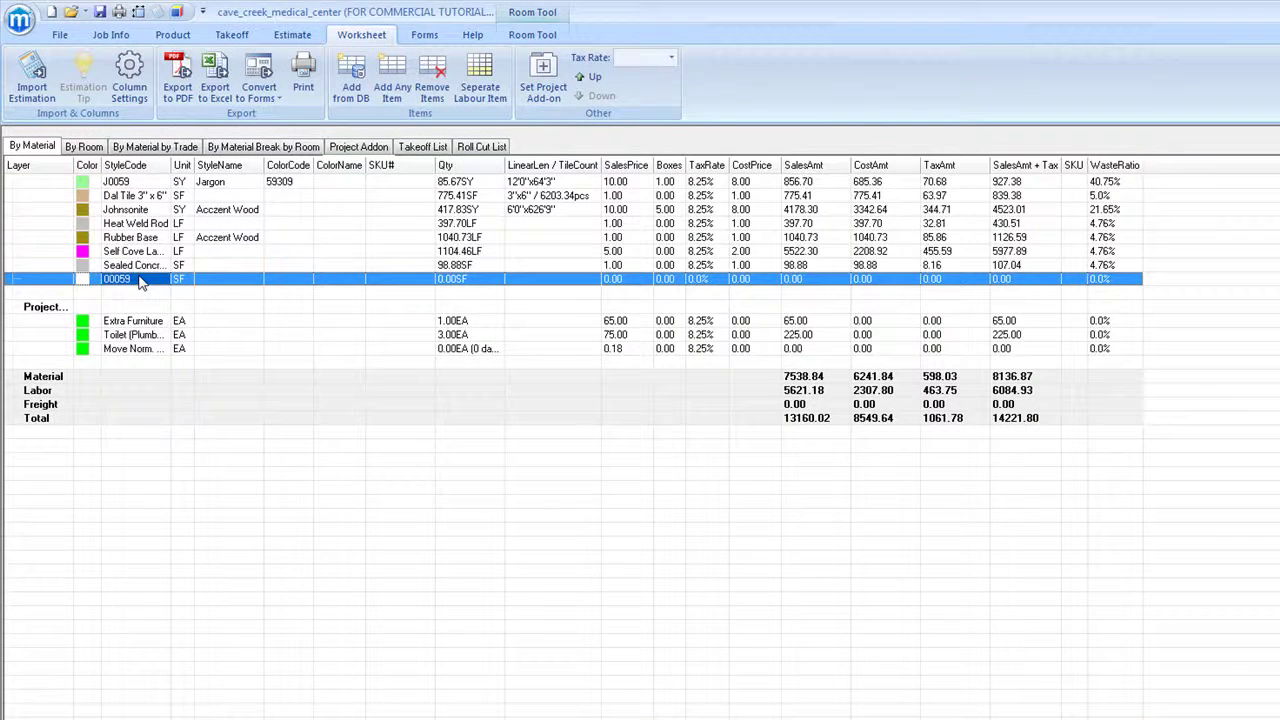
right_click(140, 280)
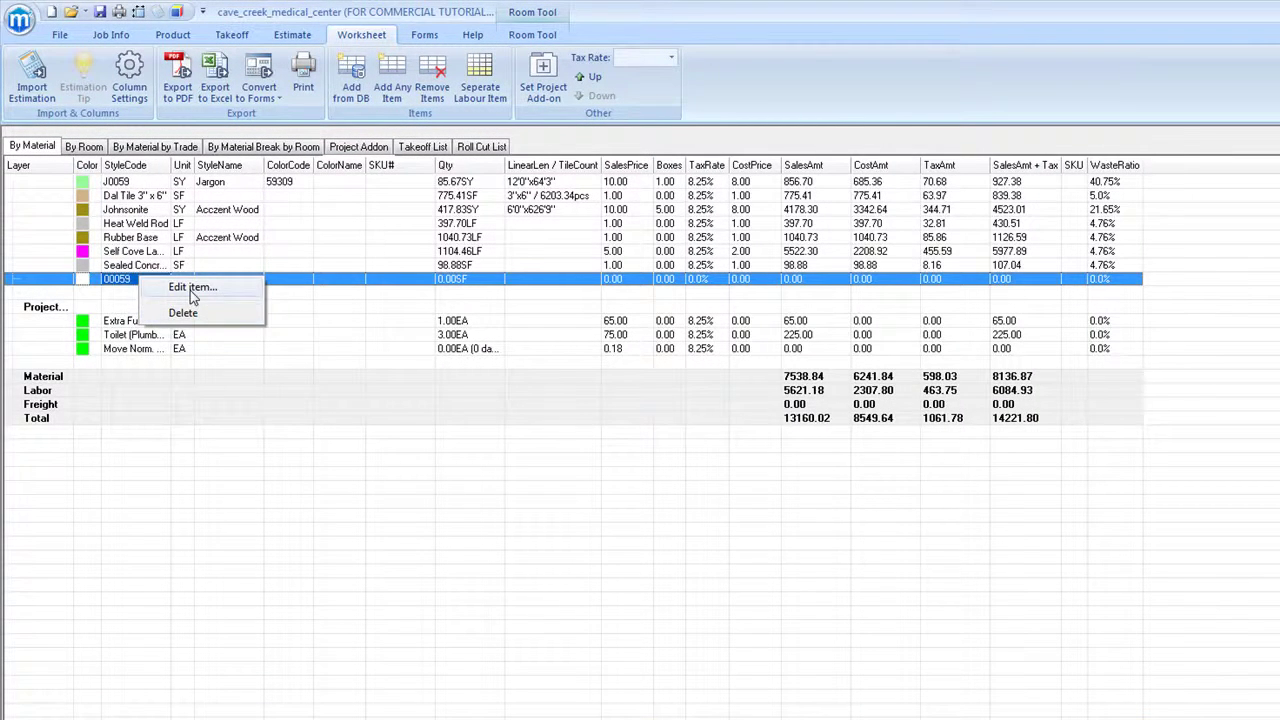
click(191, 287)
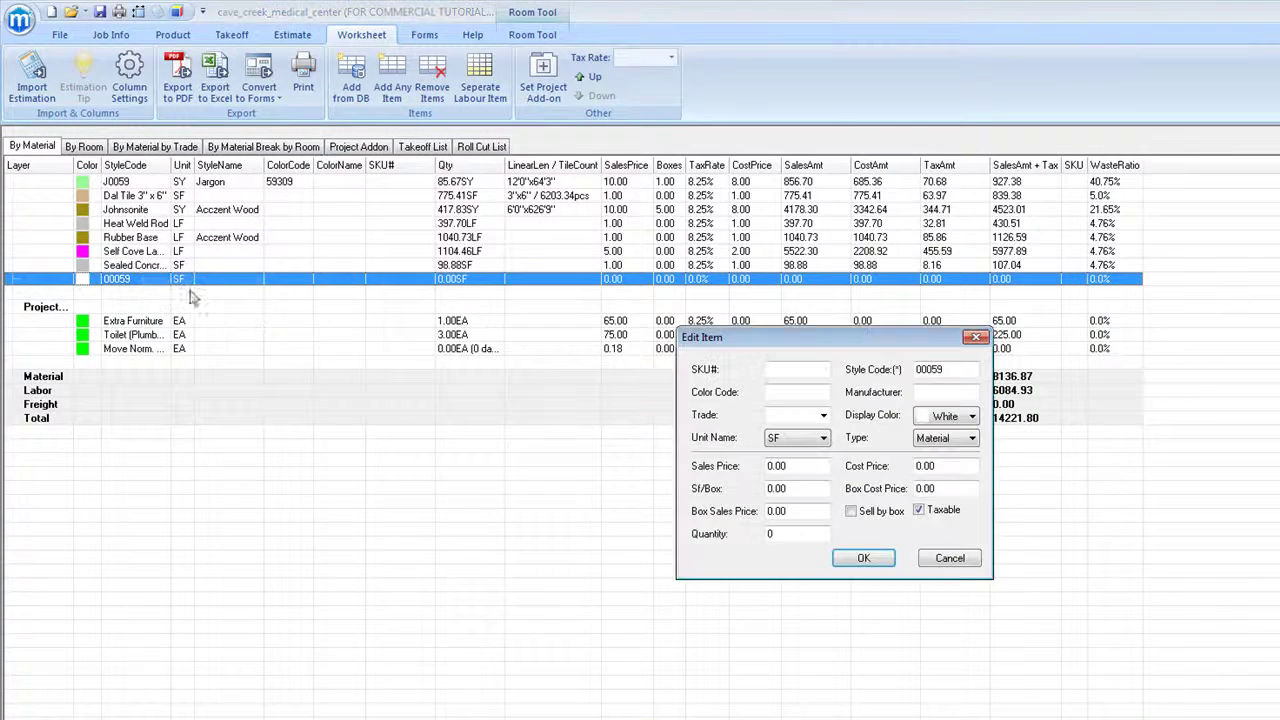
Step: Give item 00059 the SKU 'Add On', trade Add-on and unit EA
click(819, 371)
text(Add On)
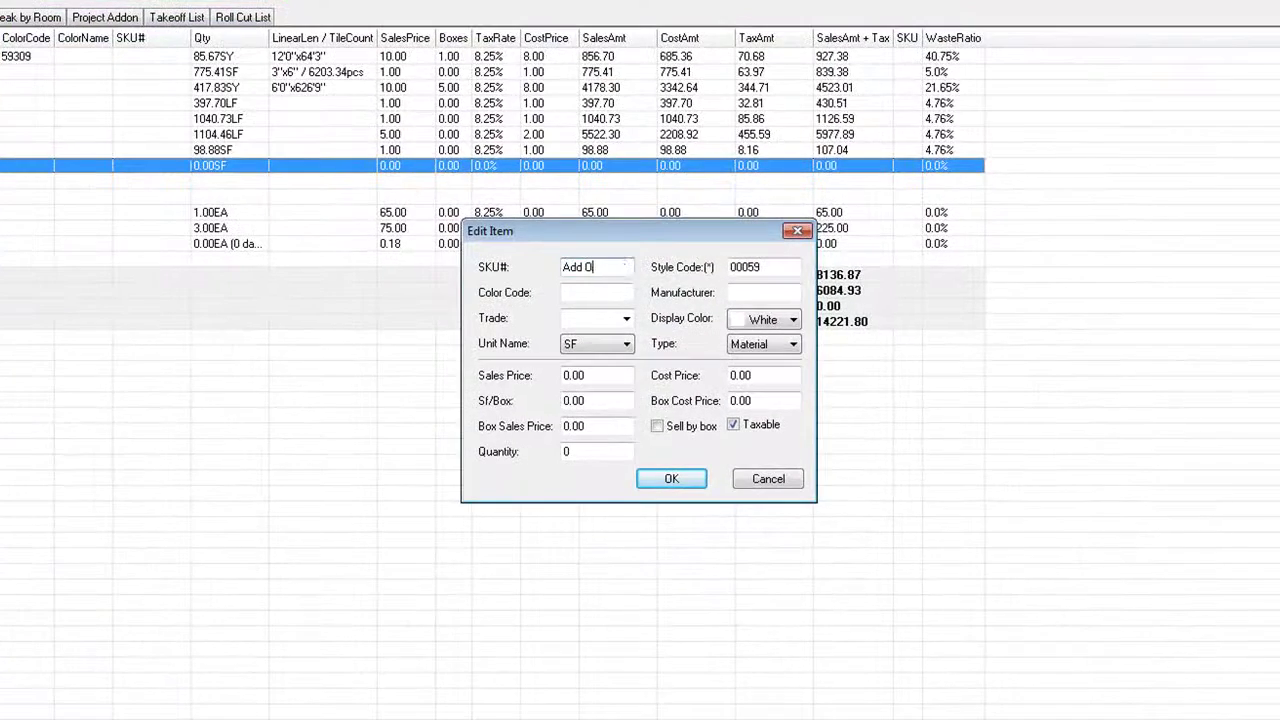
click(626, 318)
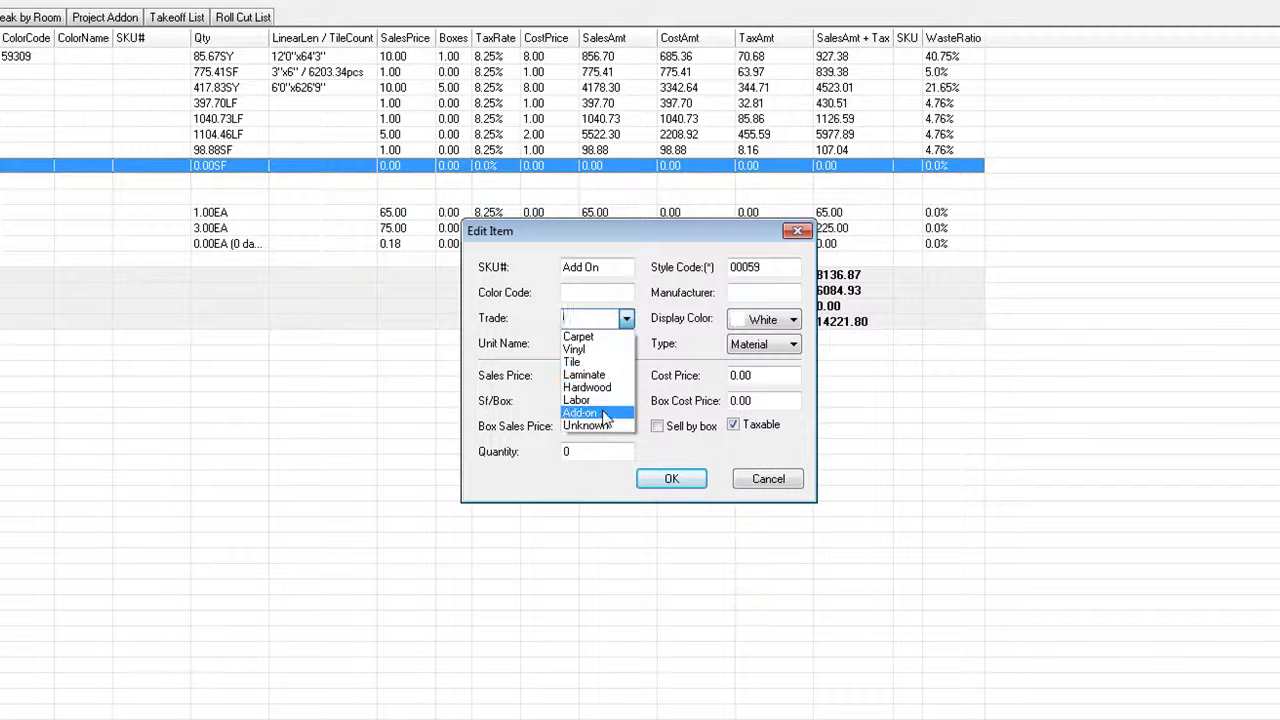
click(588, 412)
click(626, 344)
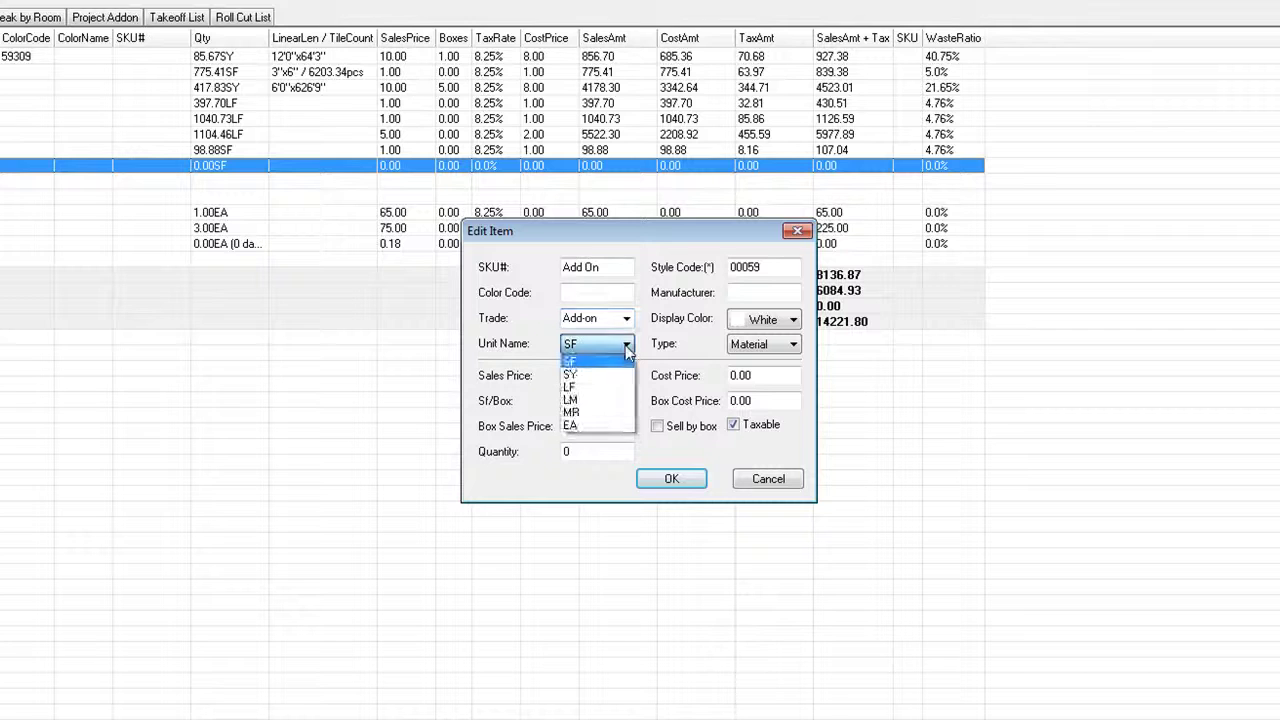
click(598, 426)
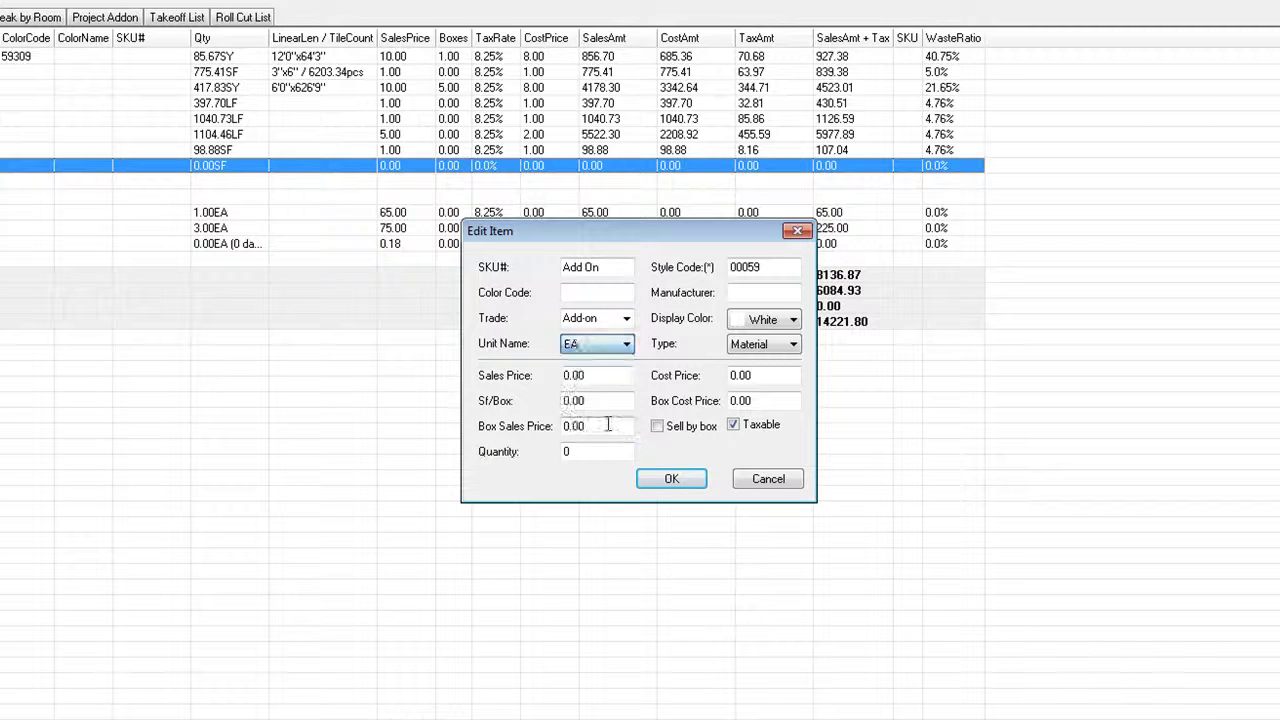
Step: Set item 00059's quantity to 5 and sales price to 20, and save it
click(611, 457)
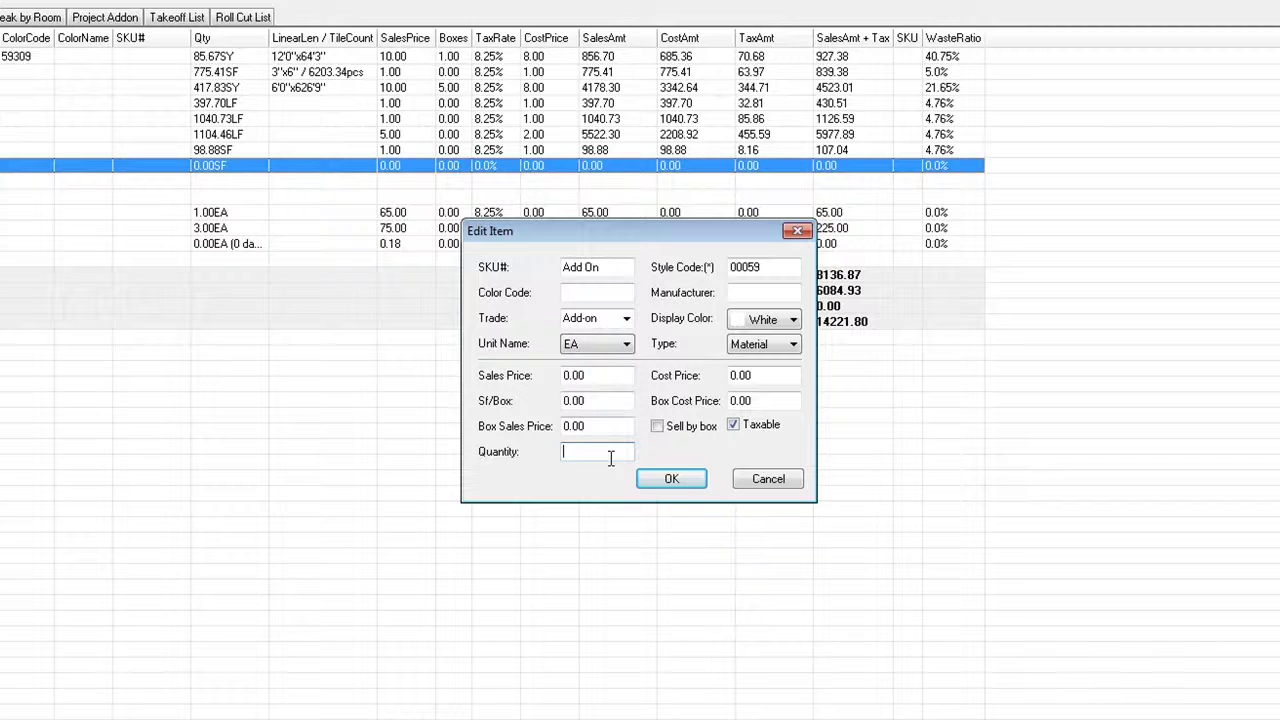
text(5)
click(588, 375)
key(BackSpace)
key(BackSpace)
text(20)
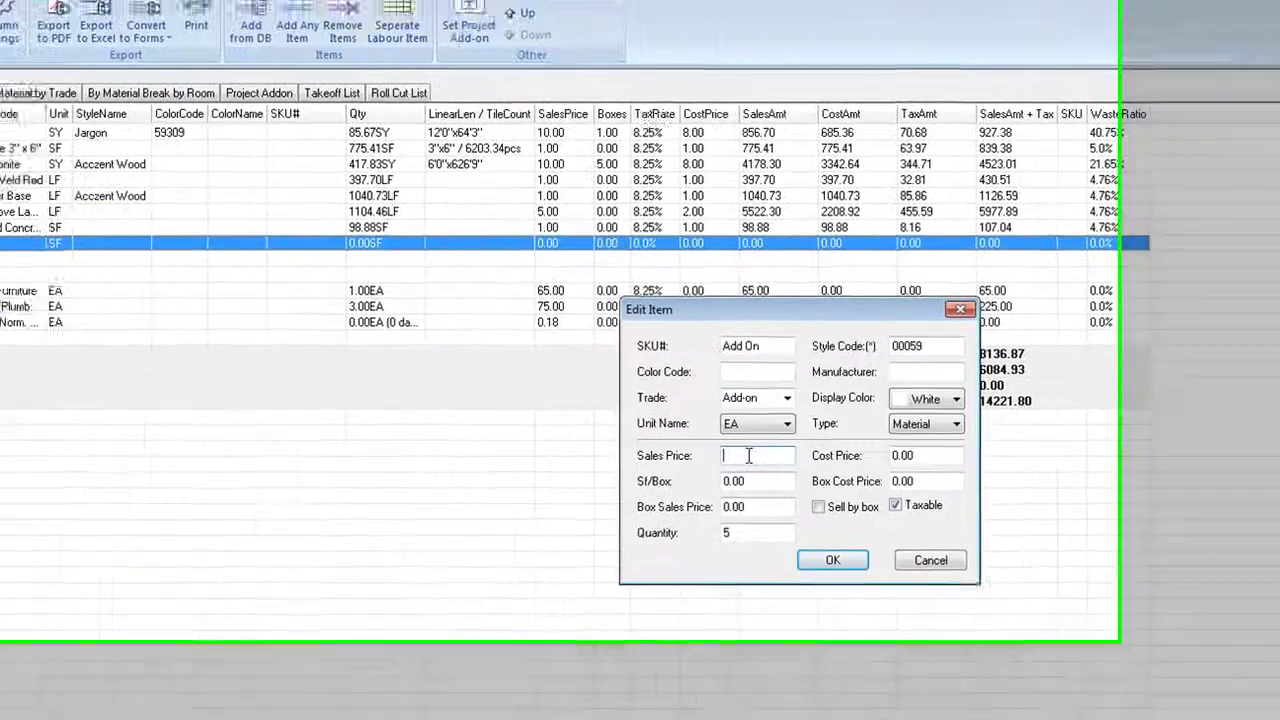
text(20)
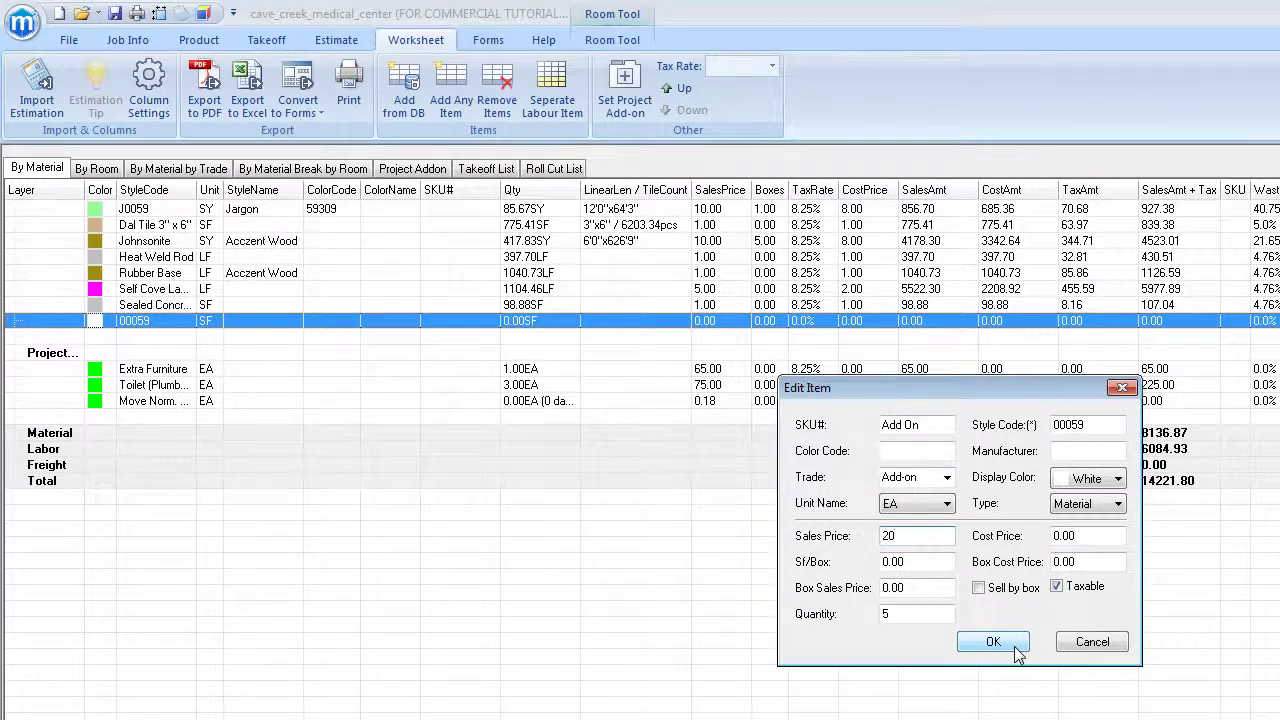
click(1017, 651)
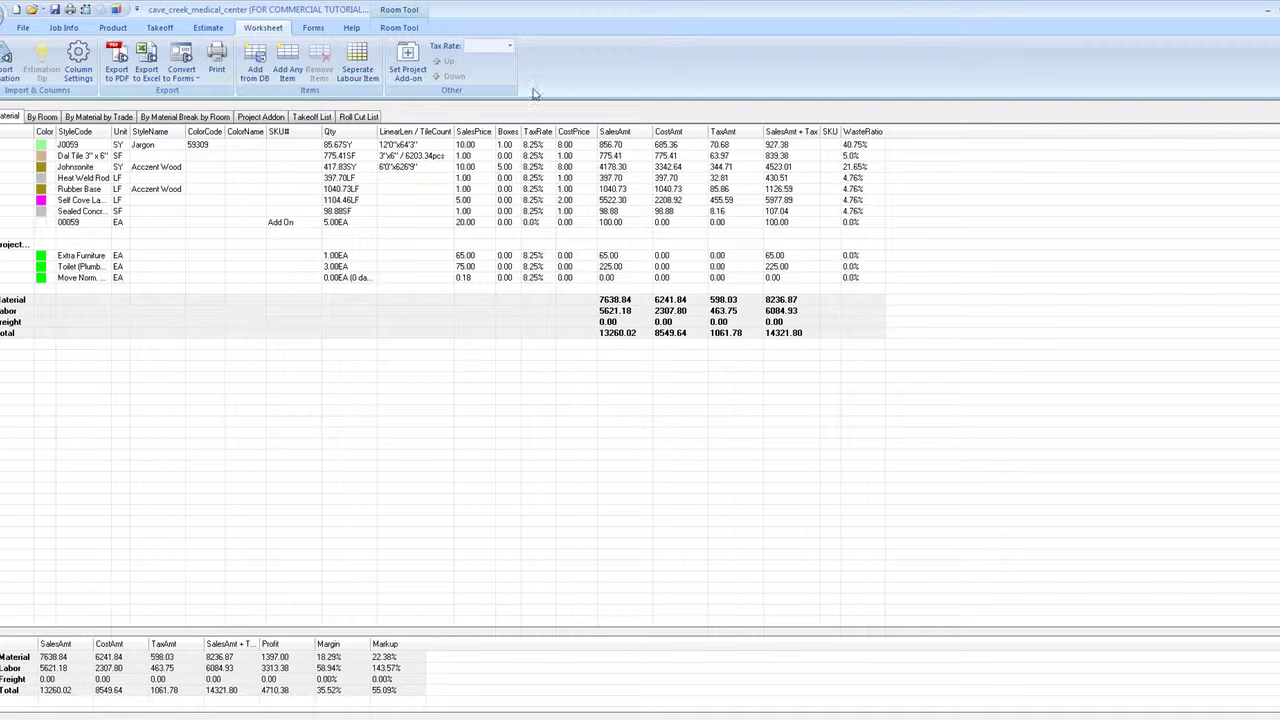
click(199, 77)
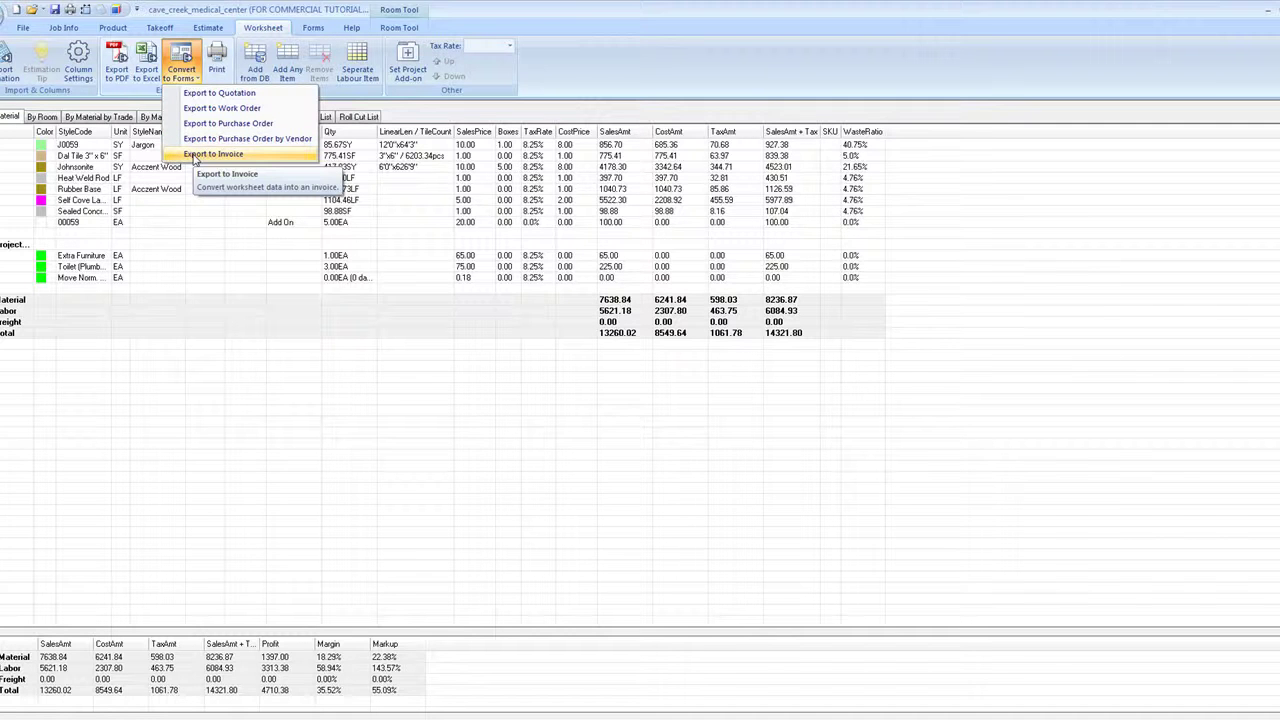
click(593, 91)
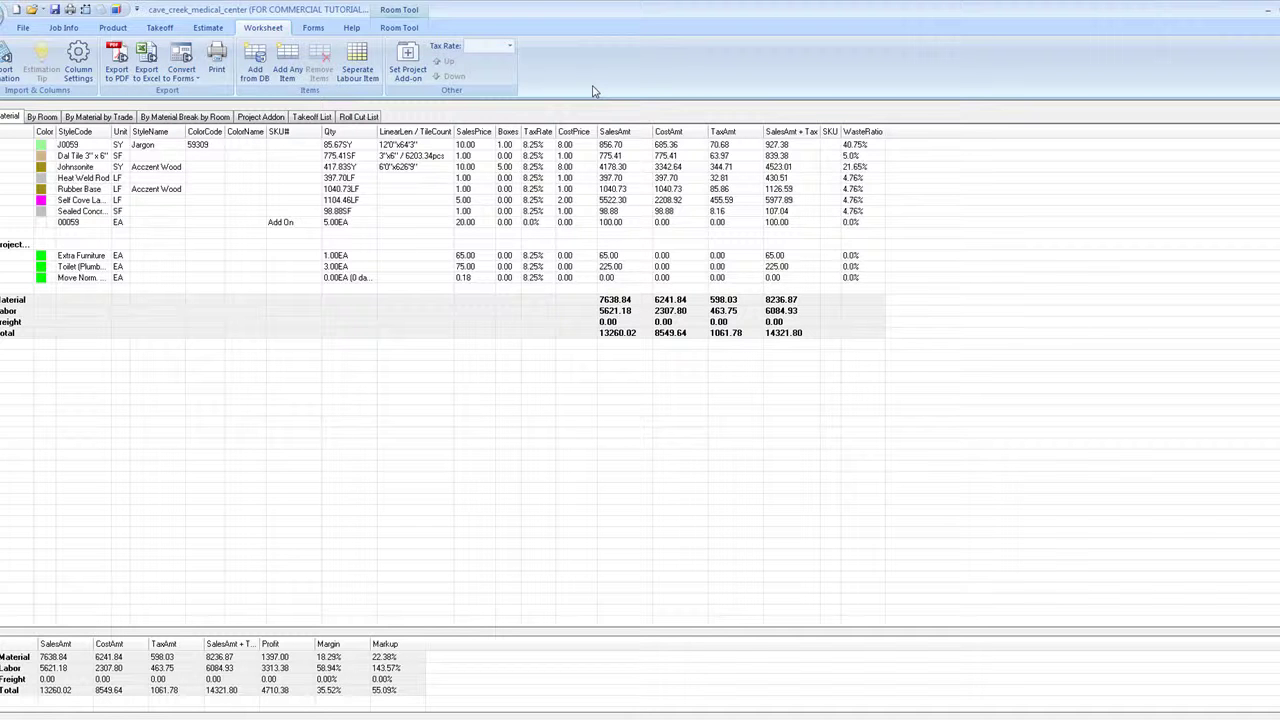